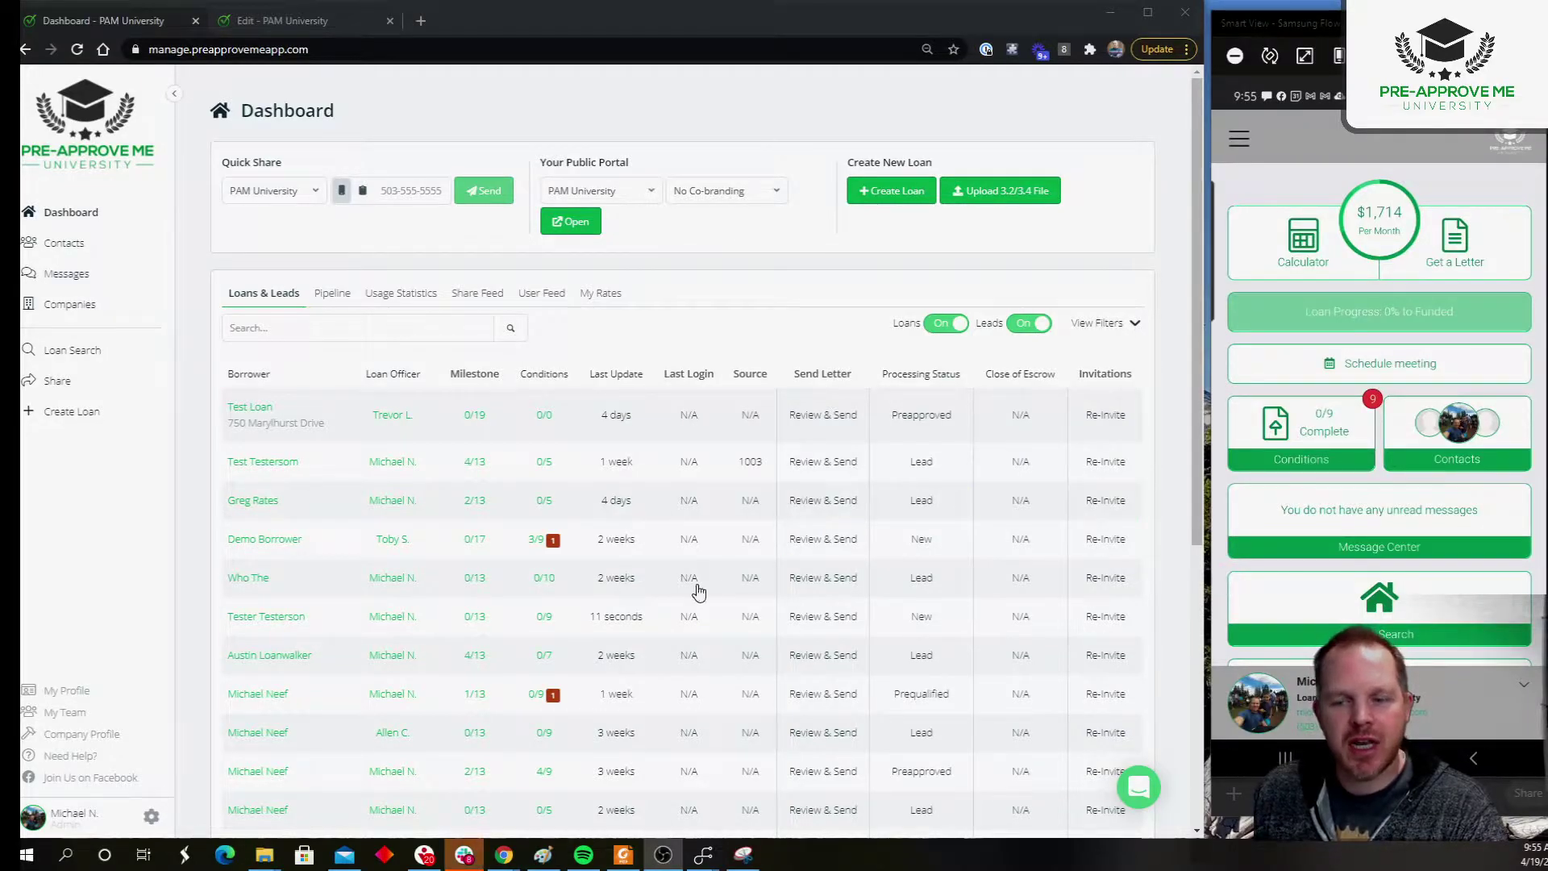
Open the settings for the company PAM University and bring up its pre-approval letter template for editing.
{"action": "left_click", "coordinate": [150, 819]}
{"action": "left_click", "coordinate": [216, 659]}
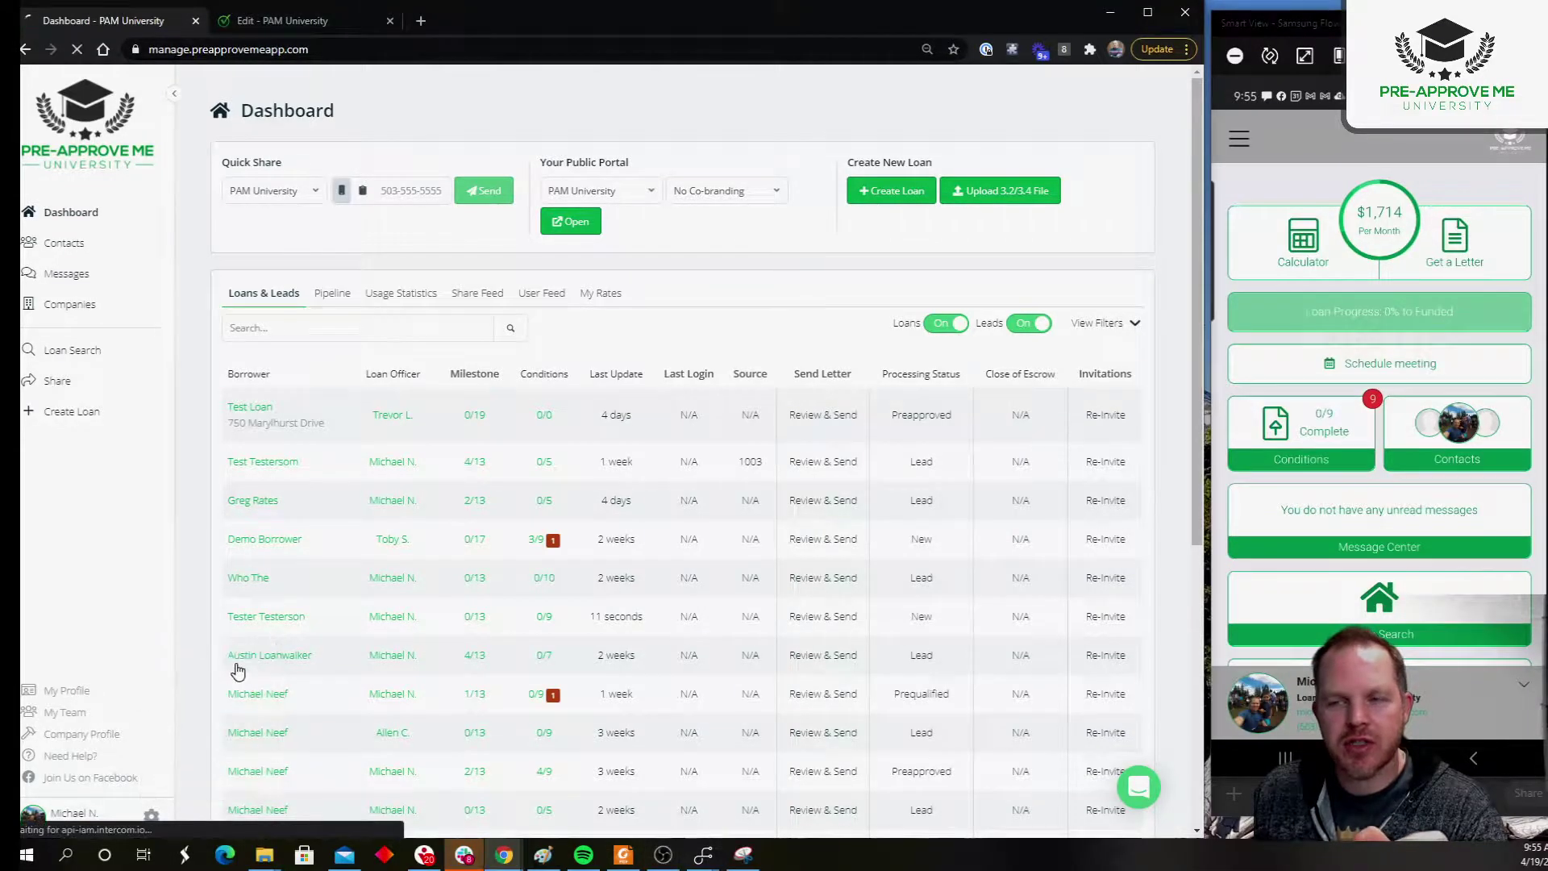
{"action": "left_click", "coordinate": [181, 703]}
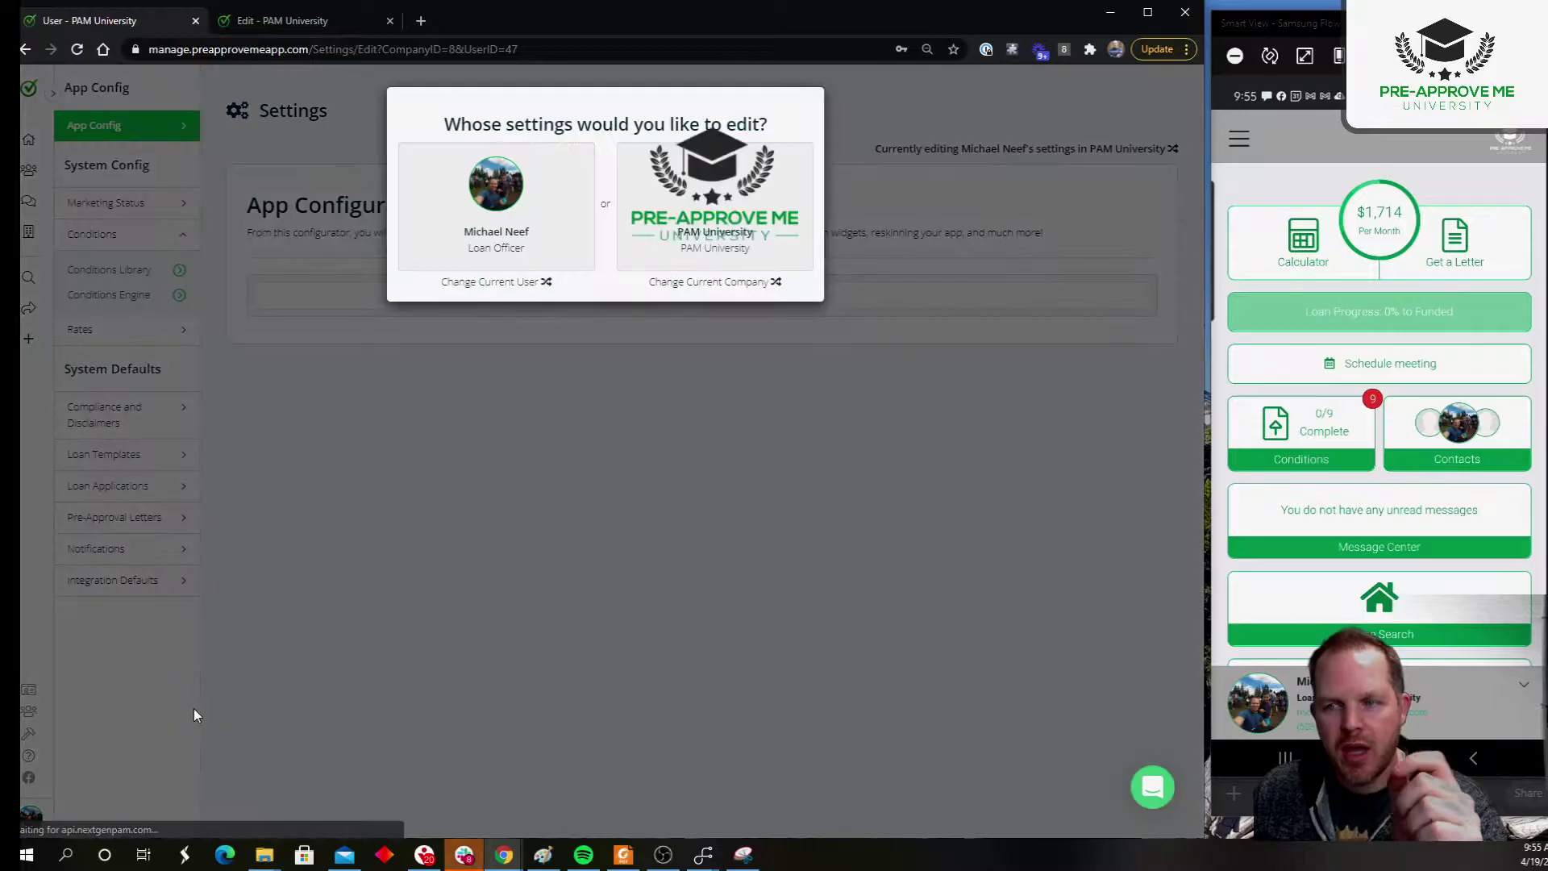
{"action": "left_click", "coordinate": [662, 220]}
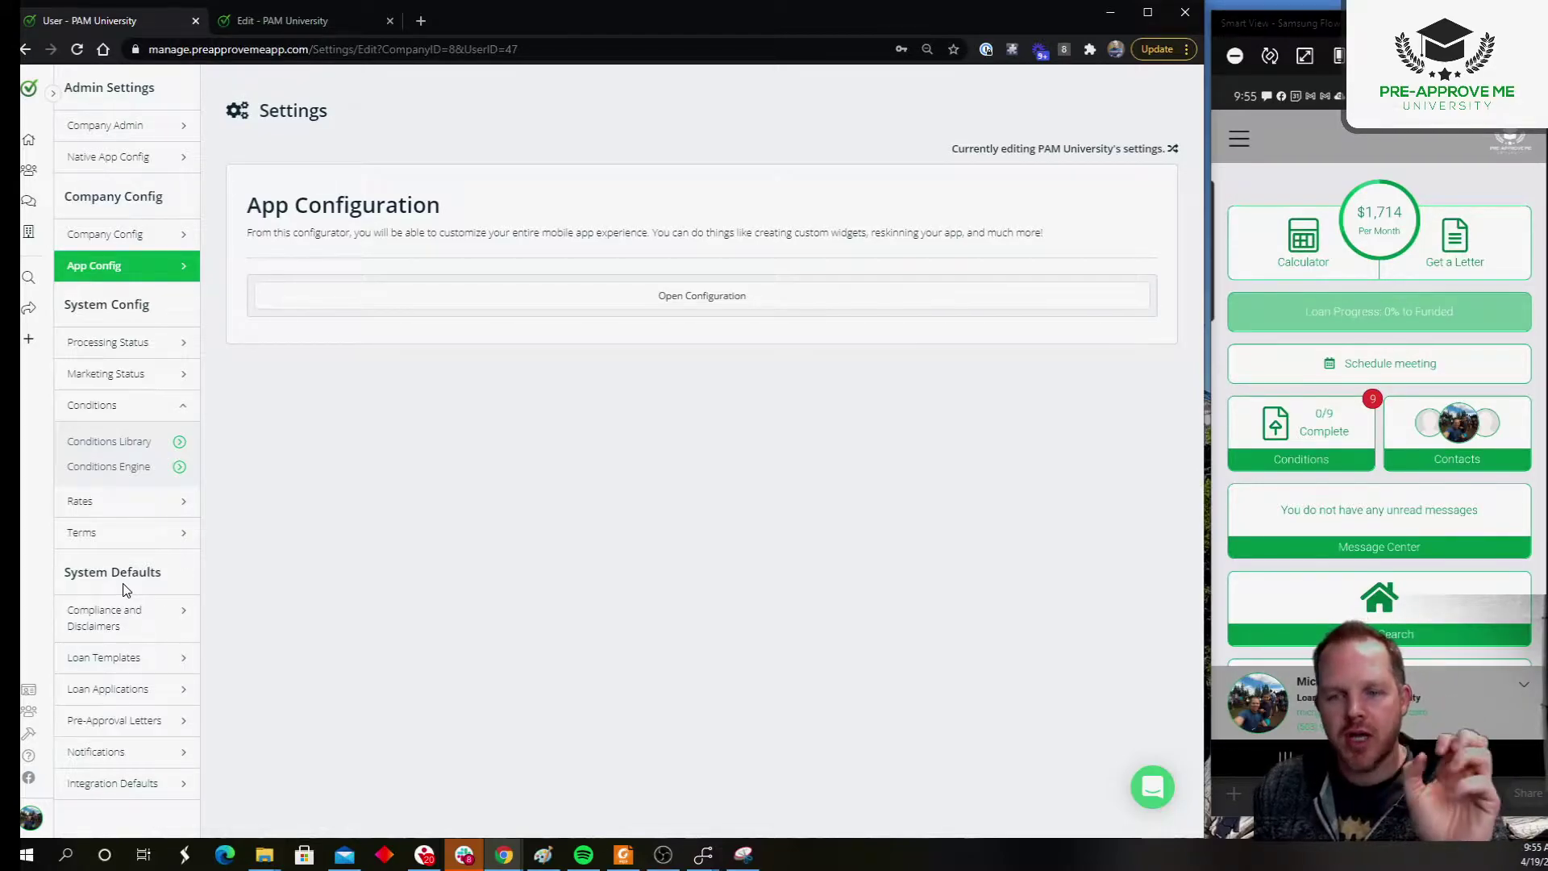
{"action": "left_click", "coordinate": [113, 720]}
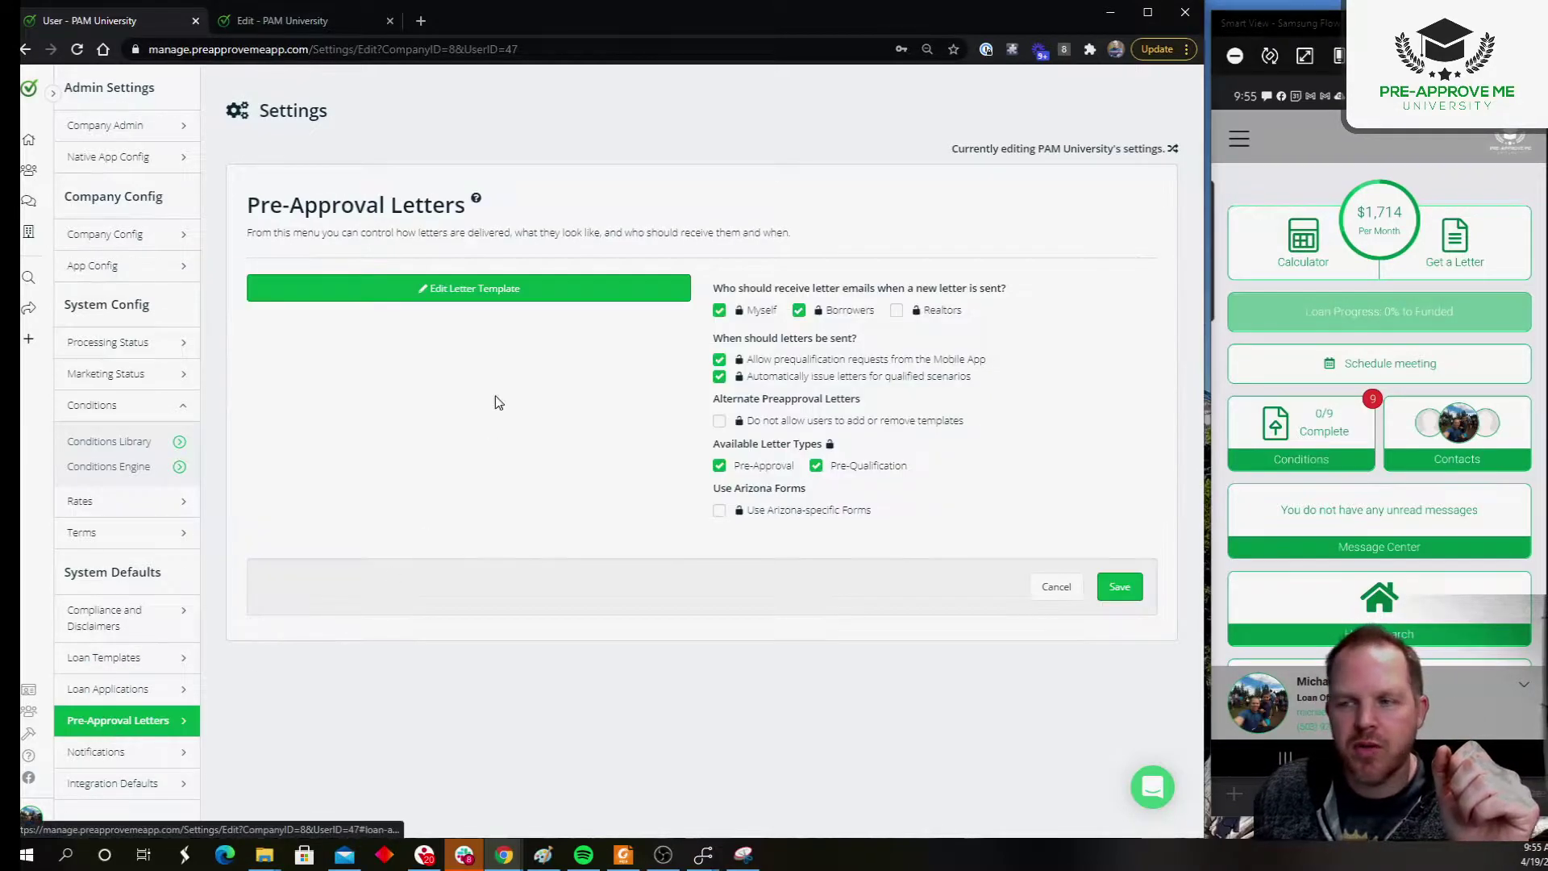
{"action": "left_click", "coordinate": [505, 288]}
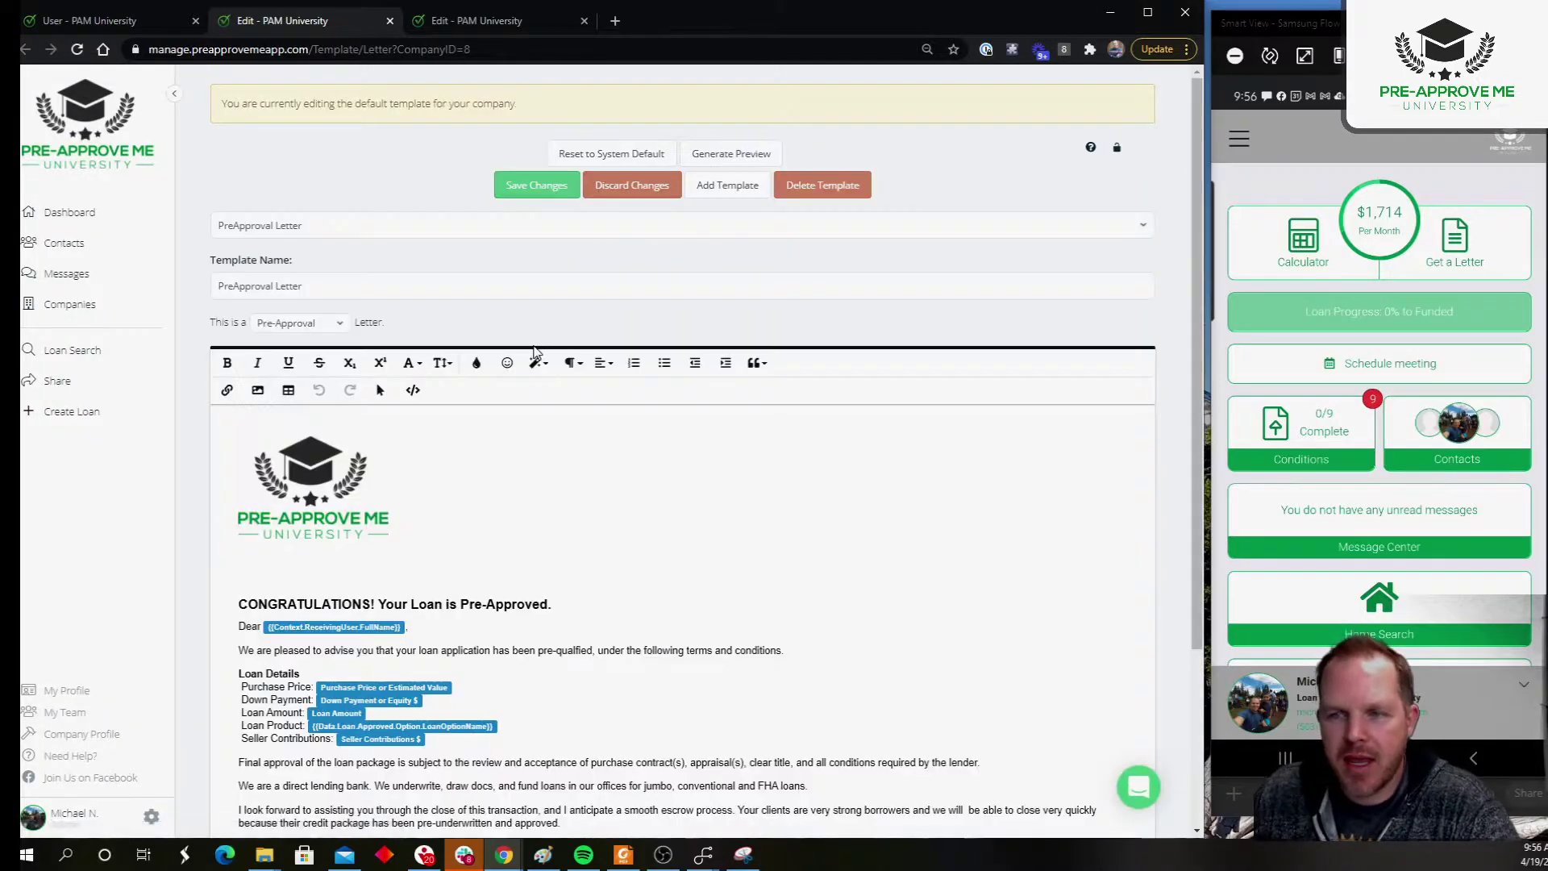
Add a new line reading "RE:" directly below the "Dear" greeting in the PreApproval Letter template.
{"action": "scroll", "coordinate": [425, 484], "scroll_direction": "down", "scroll_amount": 1}
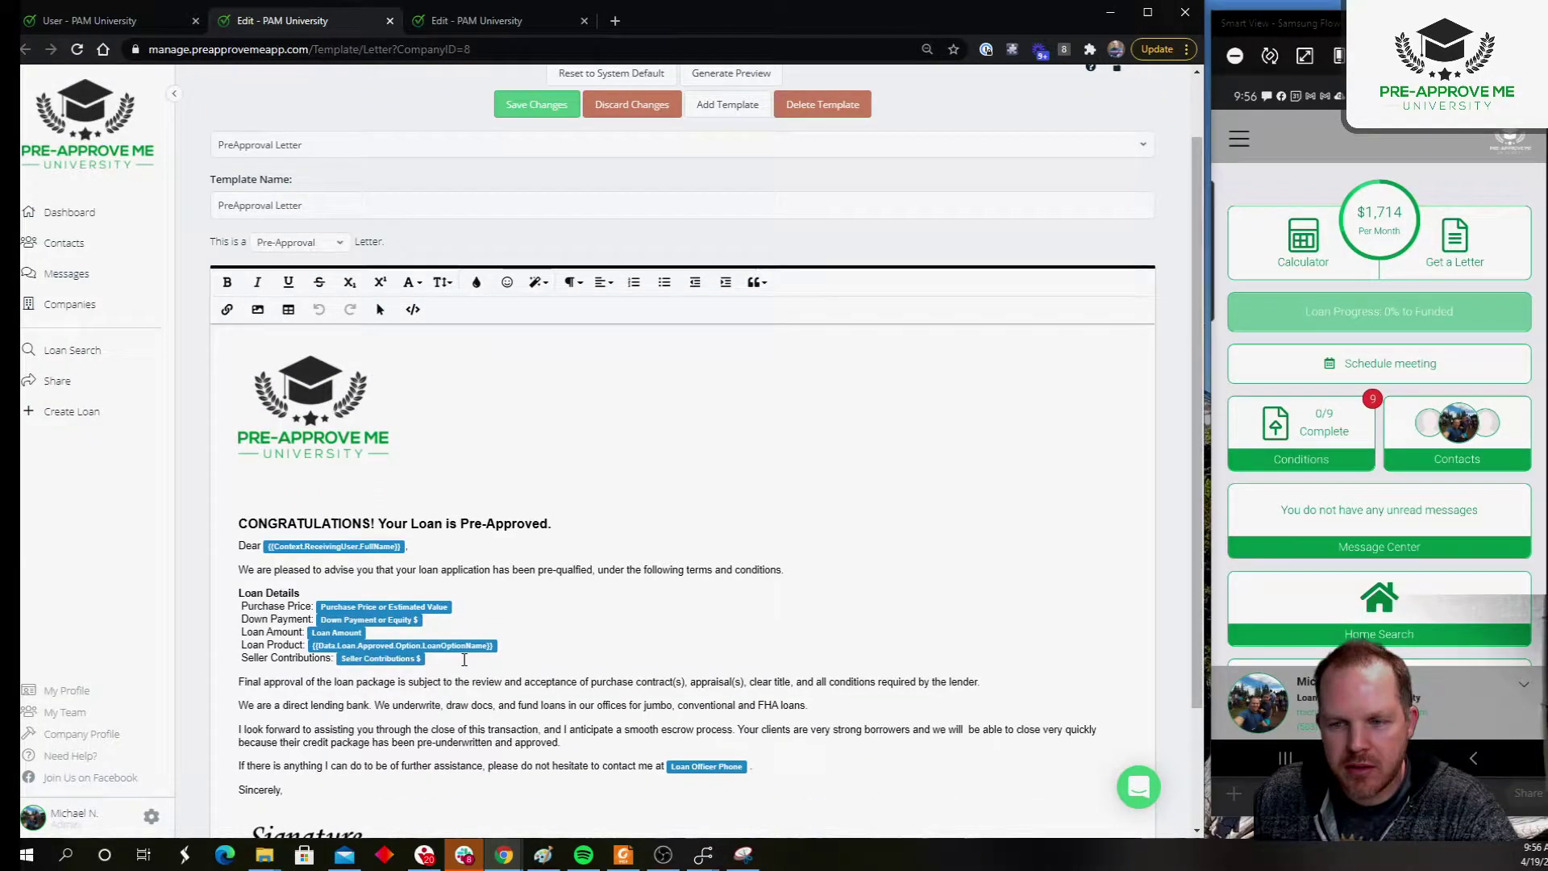
{"action": "left_click", "coordinate": [424, 546]}
{"action": "key", "text": "Return"}
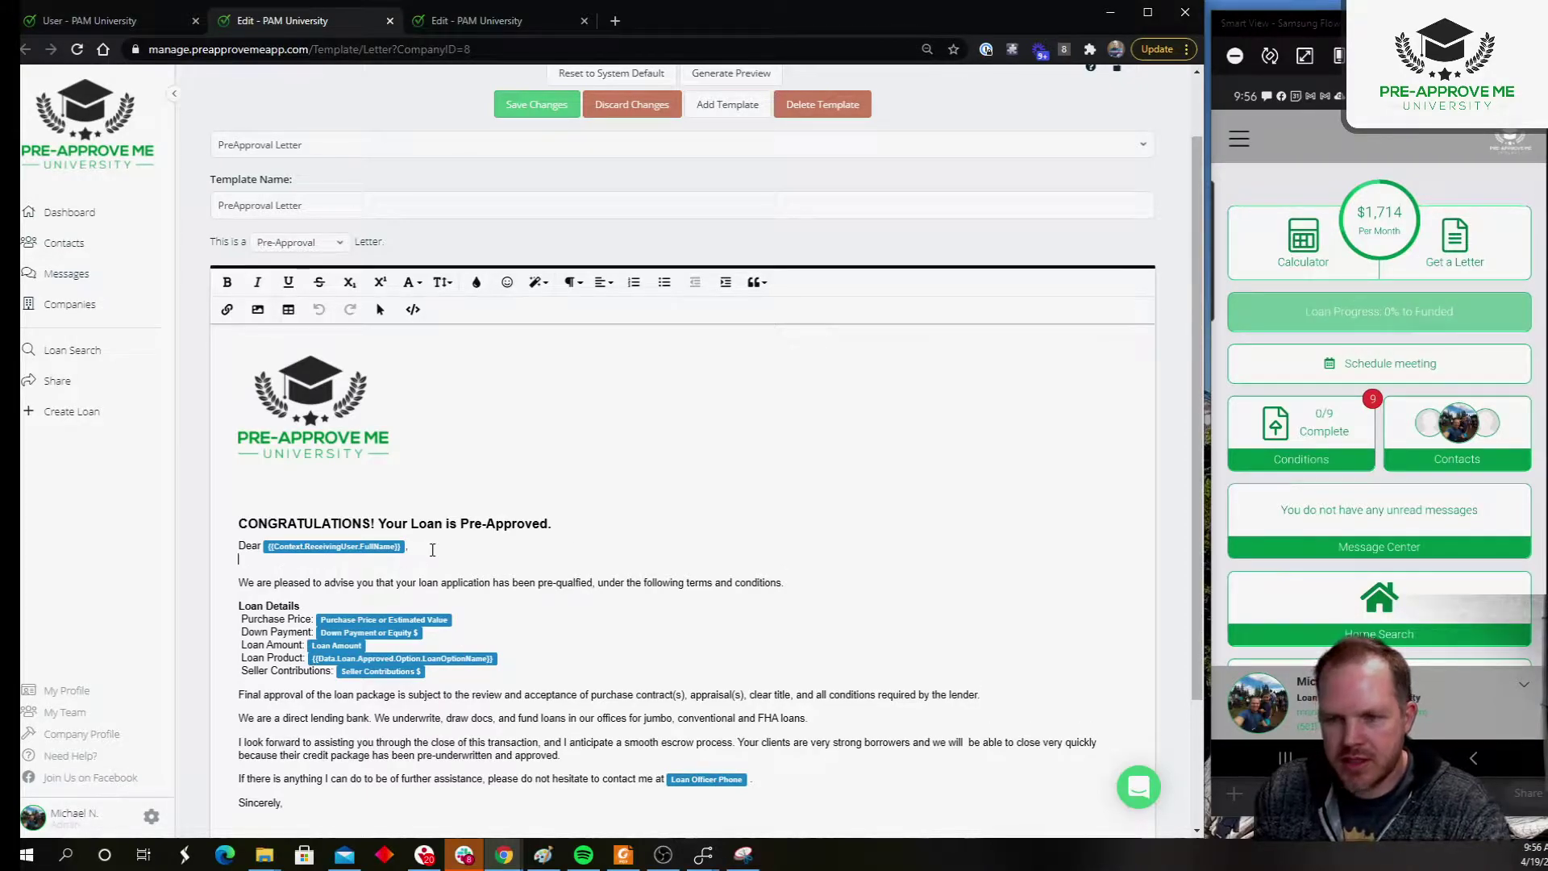
{"action": "type", "text": "RE:"}
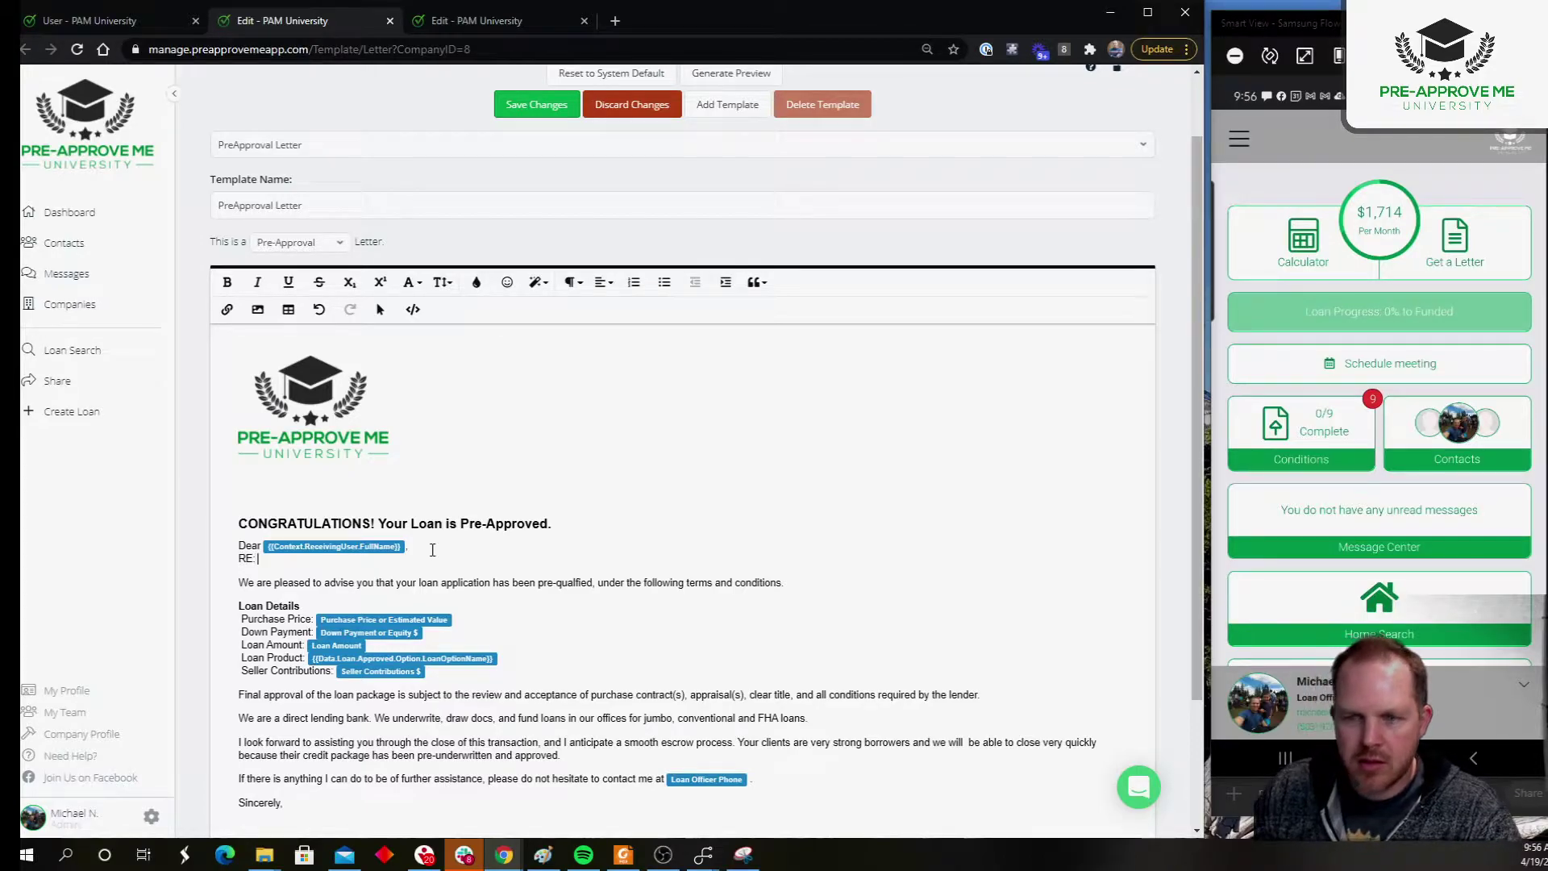
{"action": "left_click", "coordinate": [411, 309]}
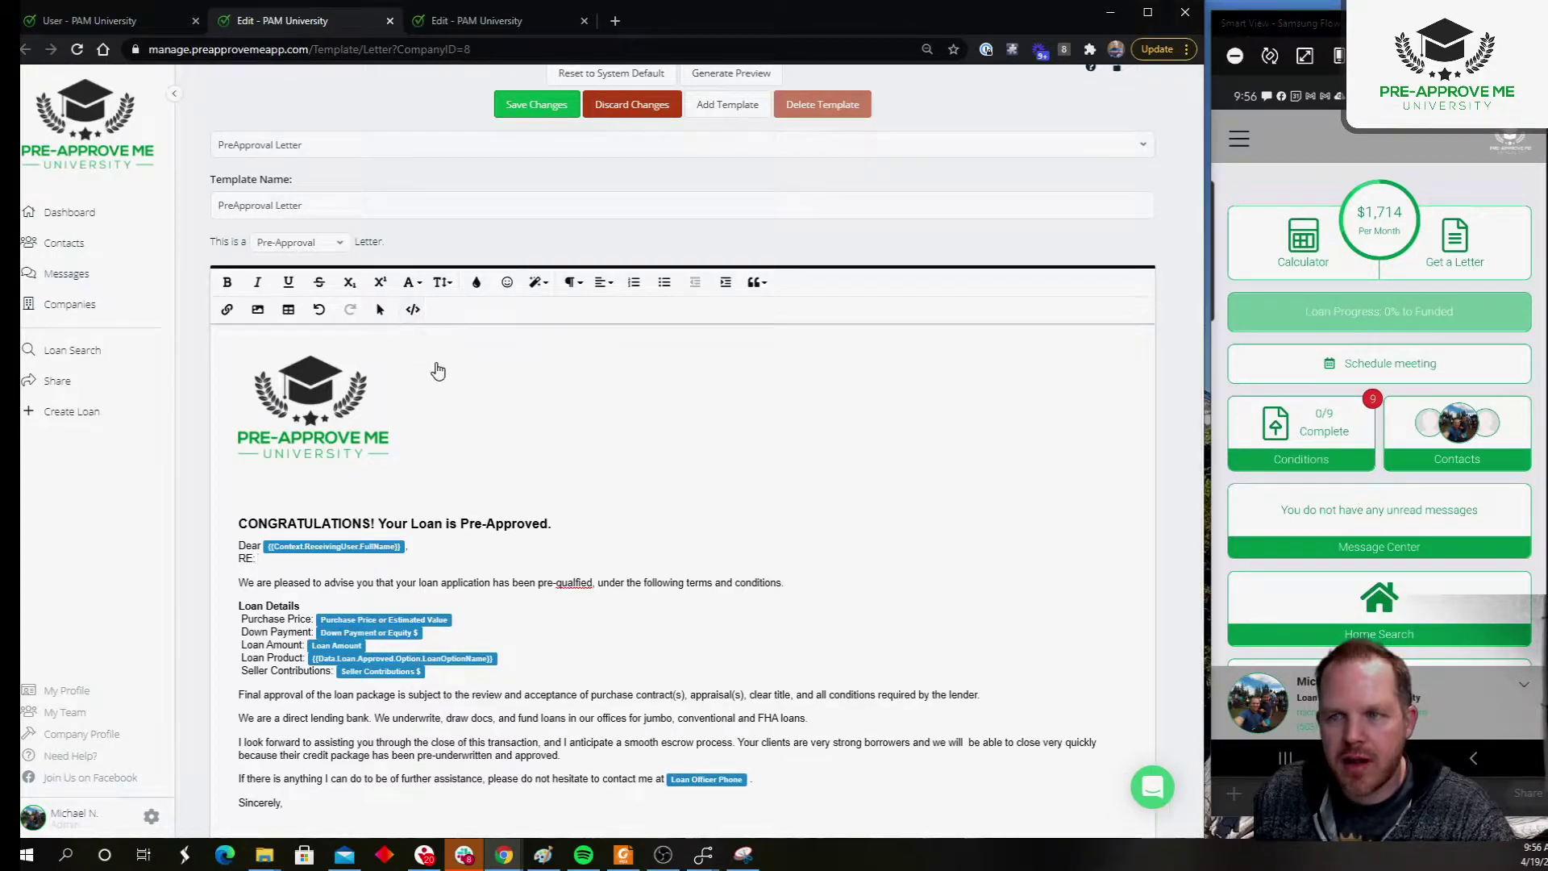
{"action": "left_click", "coordinate": [463, 345]}
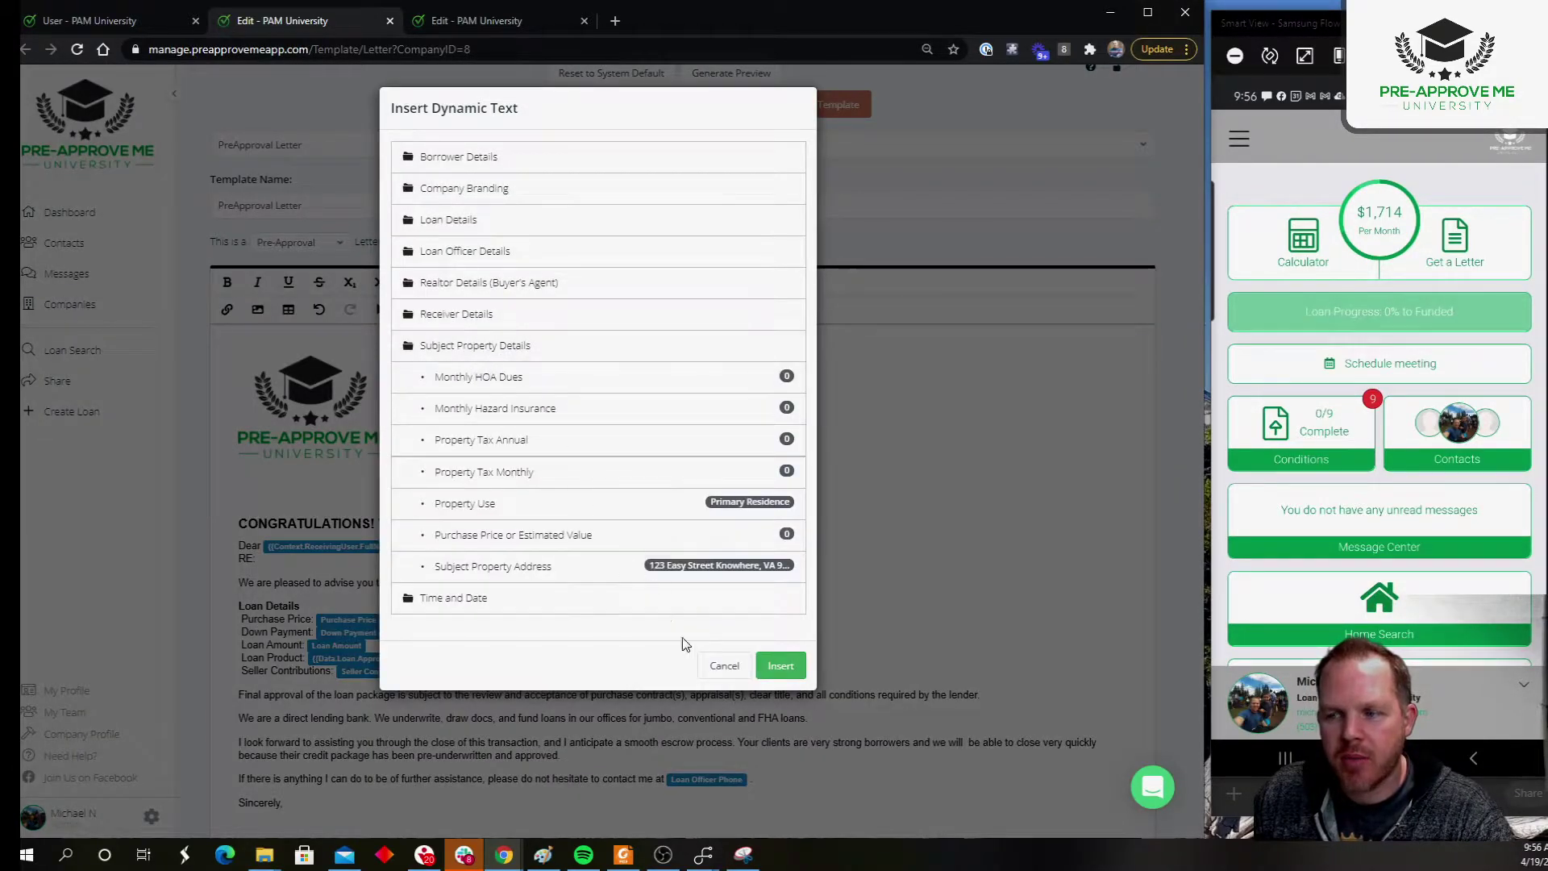
{"action": "scroll", "coordinate": [476, 448], "scroll_direction": "down", "scroll_amount": 2}
{"action": "key", "text": "Escape"}
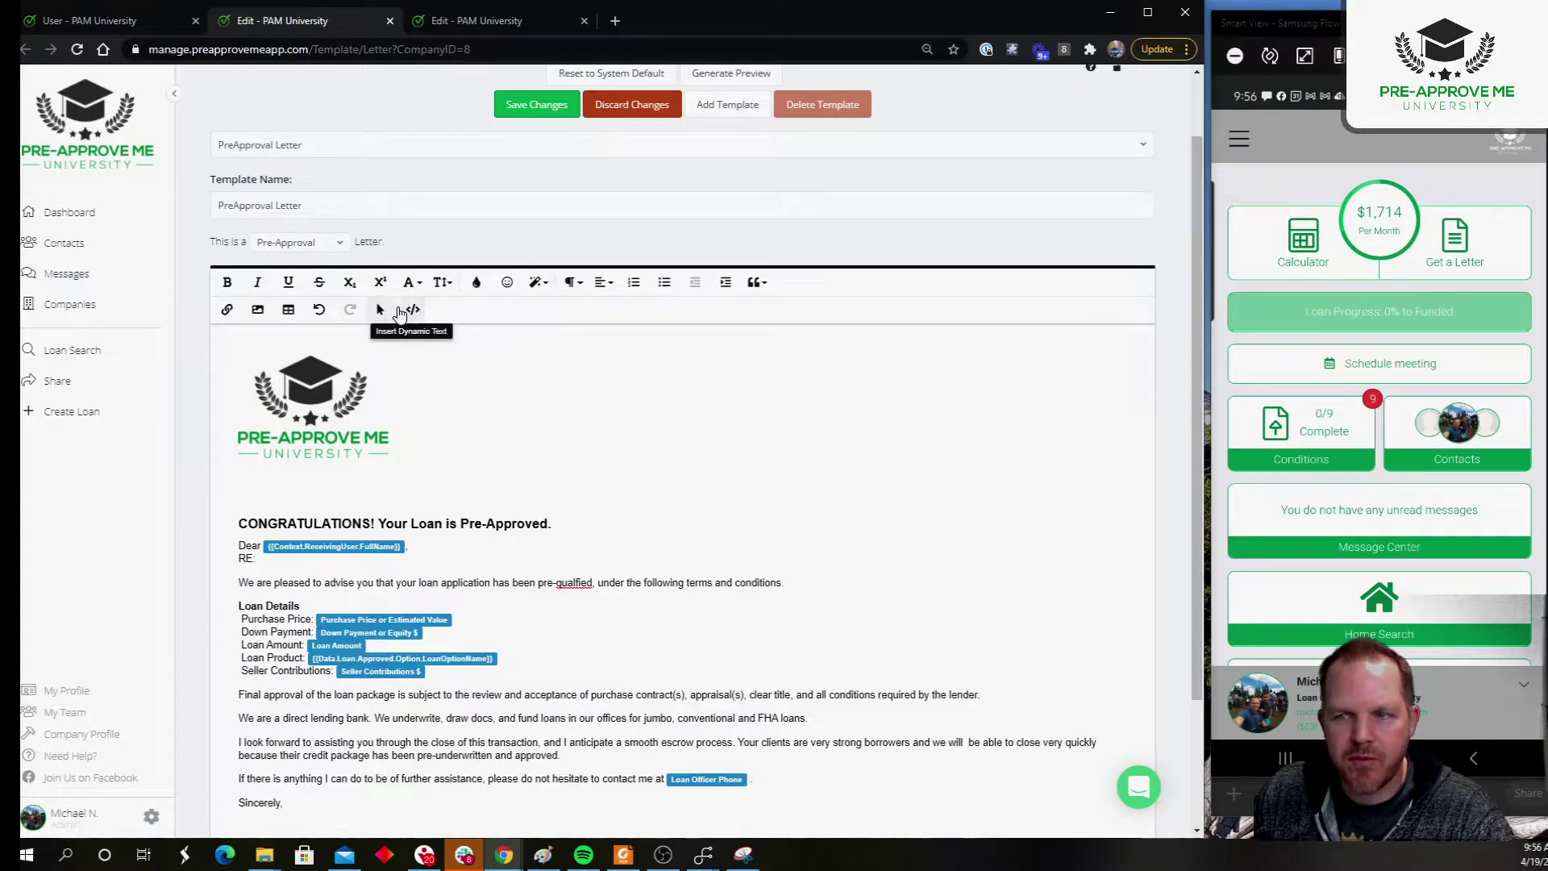
Try to insert the Subject Property Address dynamic text into the letter, and delete the field misplaced above the logo.
{"action": "left_click", "coordinate": [413, 311]}
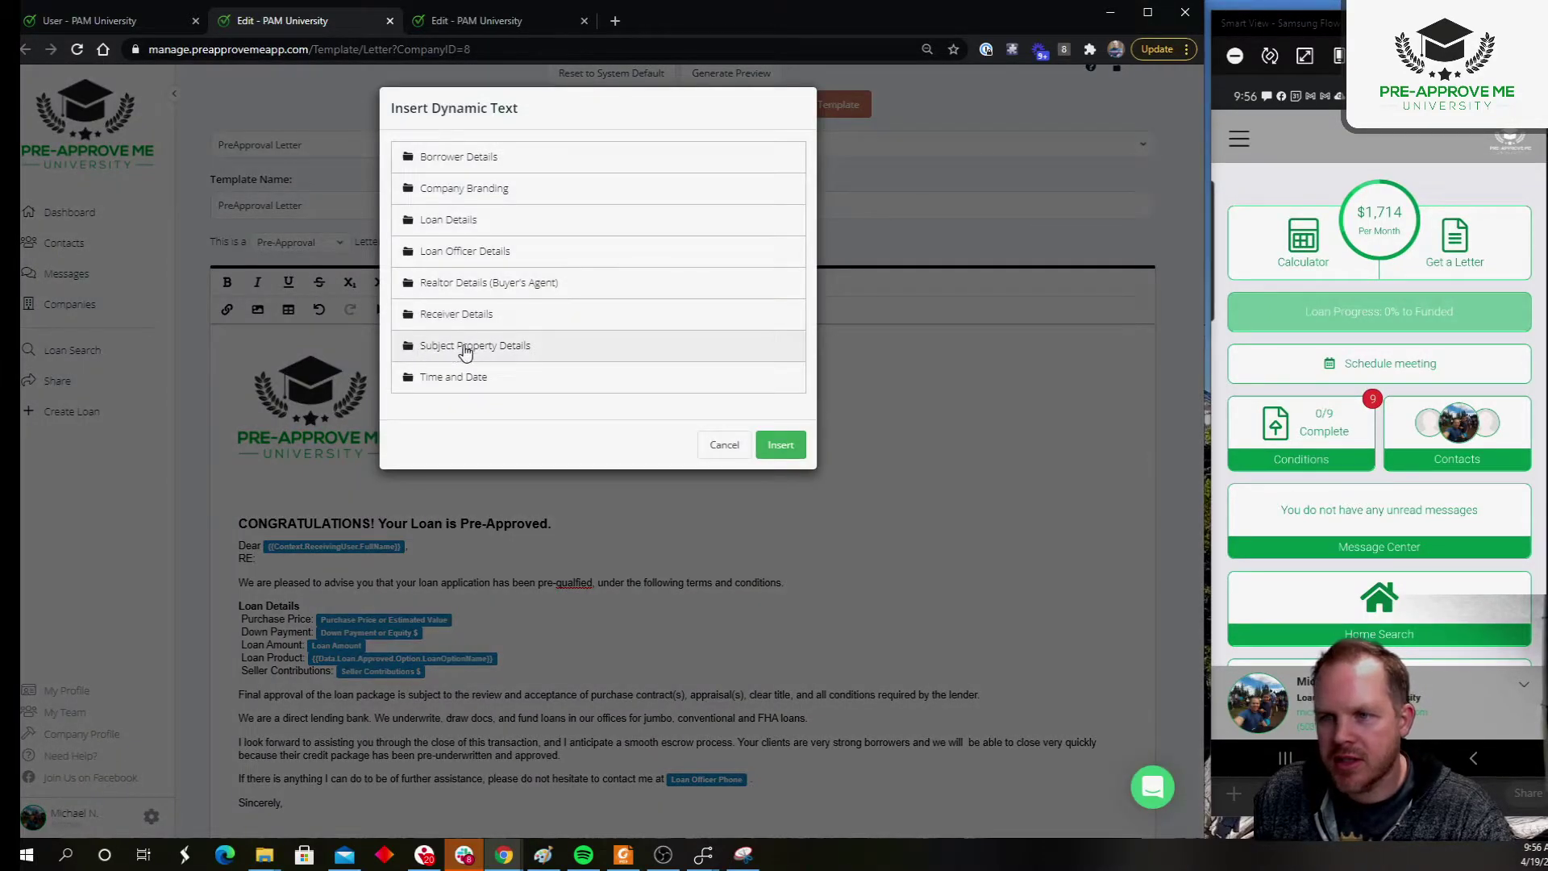
{"action": "left_click", "coordinate": [466, 348]}
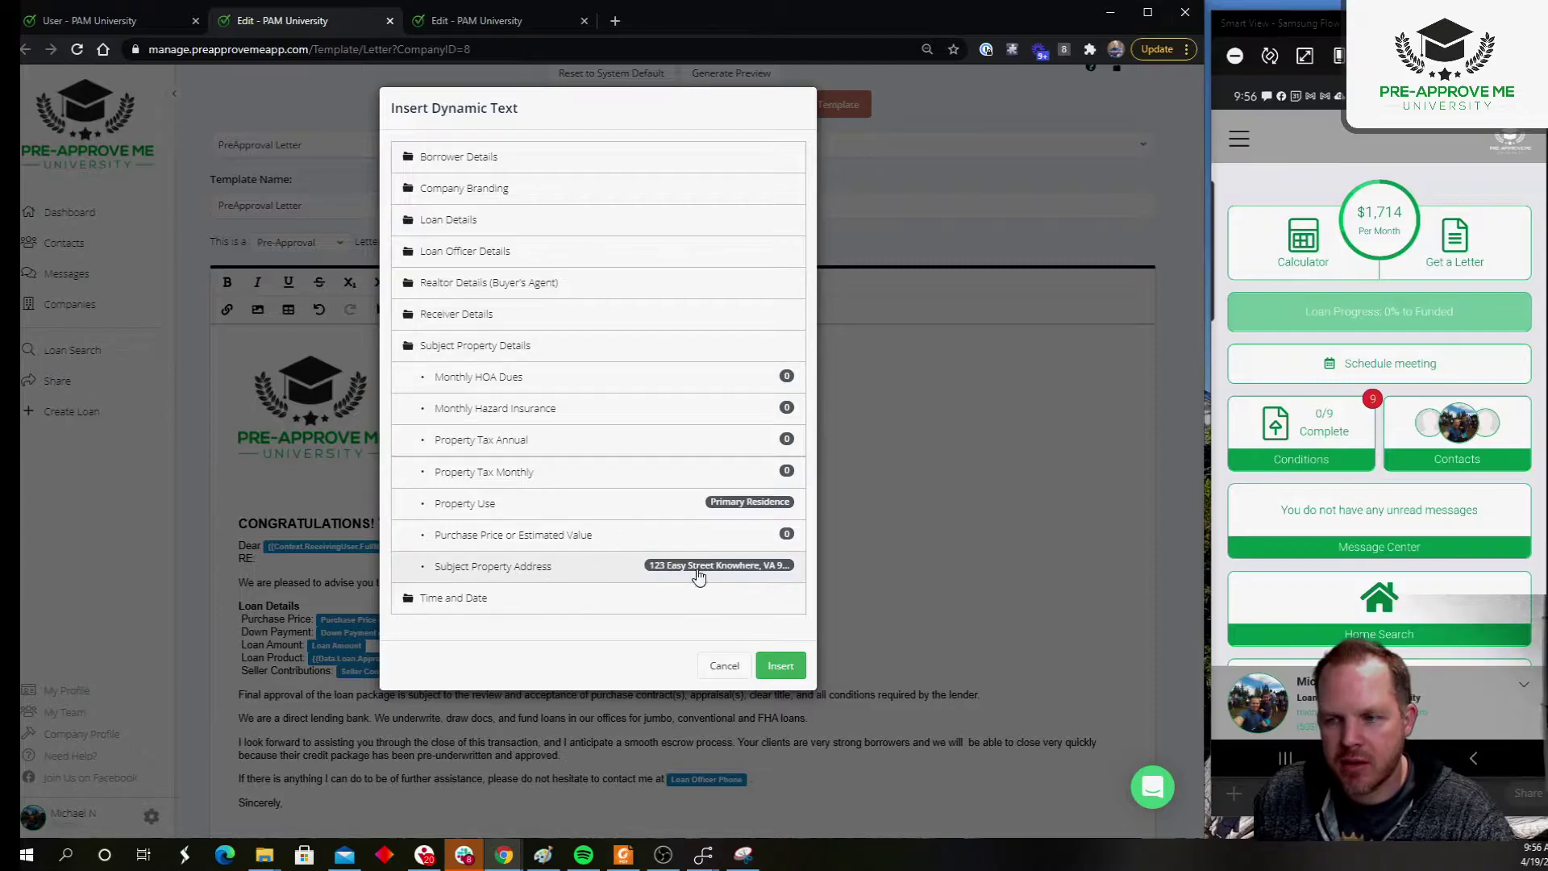
{"action": "left_click", "coordinate": [461, 570]}
{"action": "left_click", "coordinate": [780, 666]}
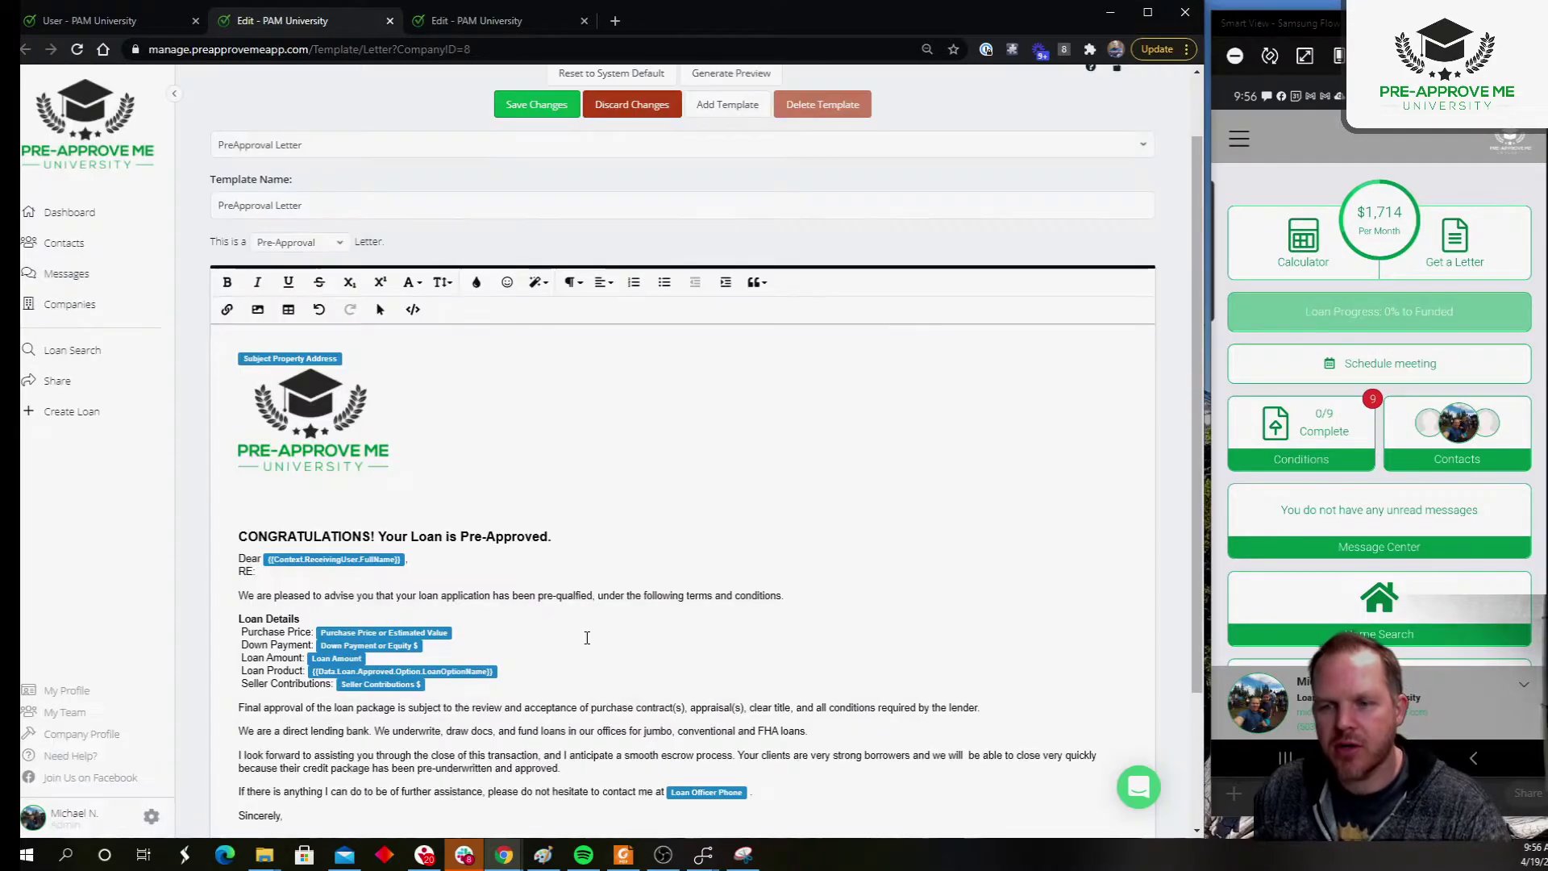
{"action": "left_click", "coordinate": [378, 355]}
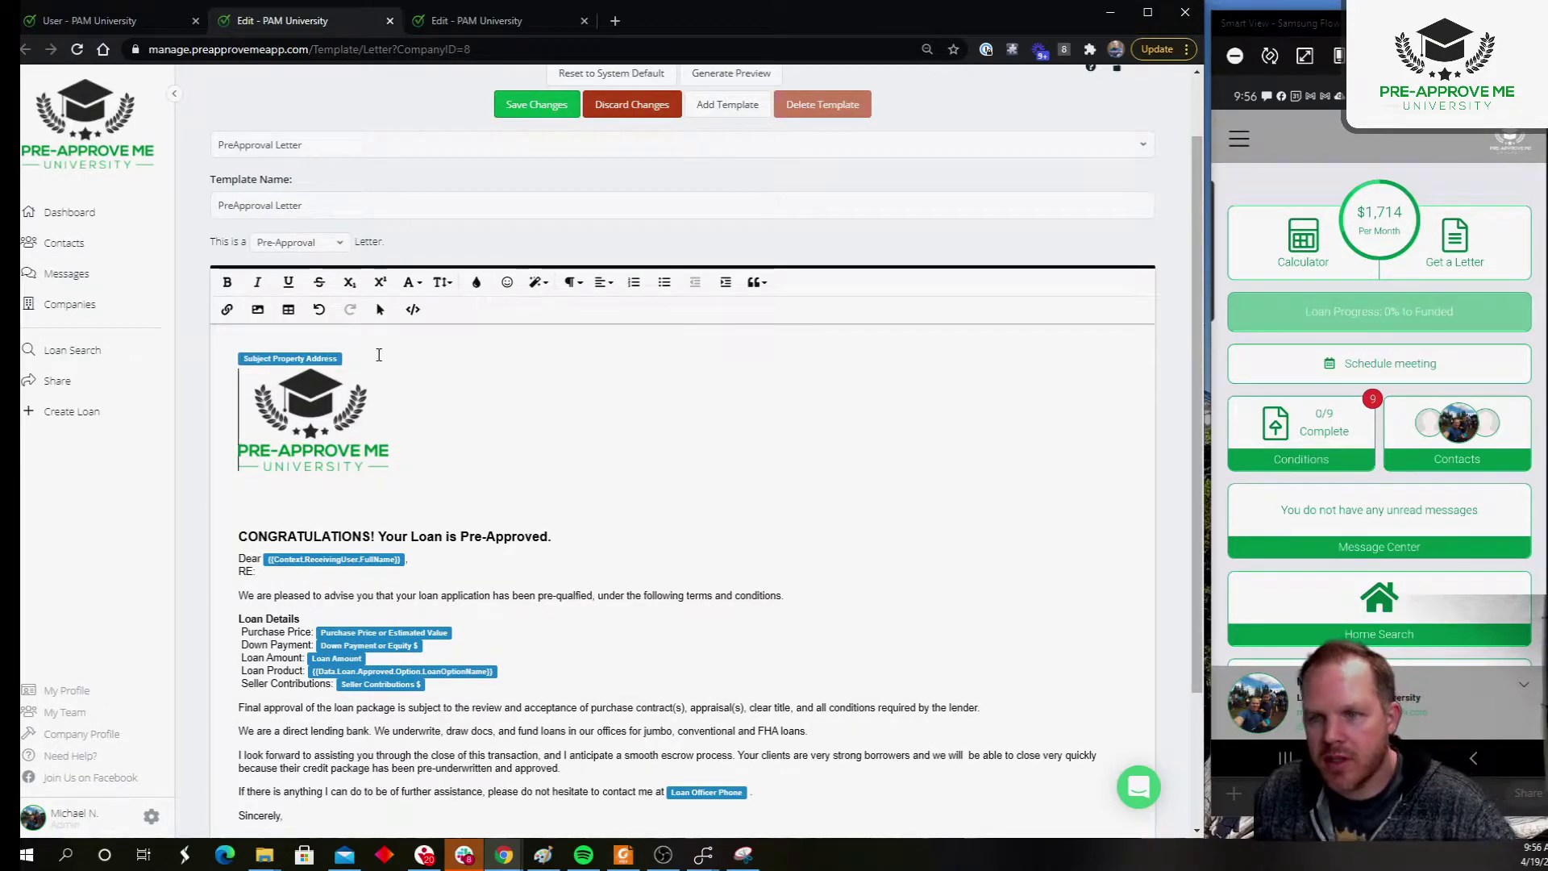
{"action": "key", "text": "BackSpace"}
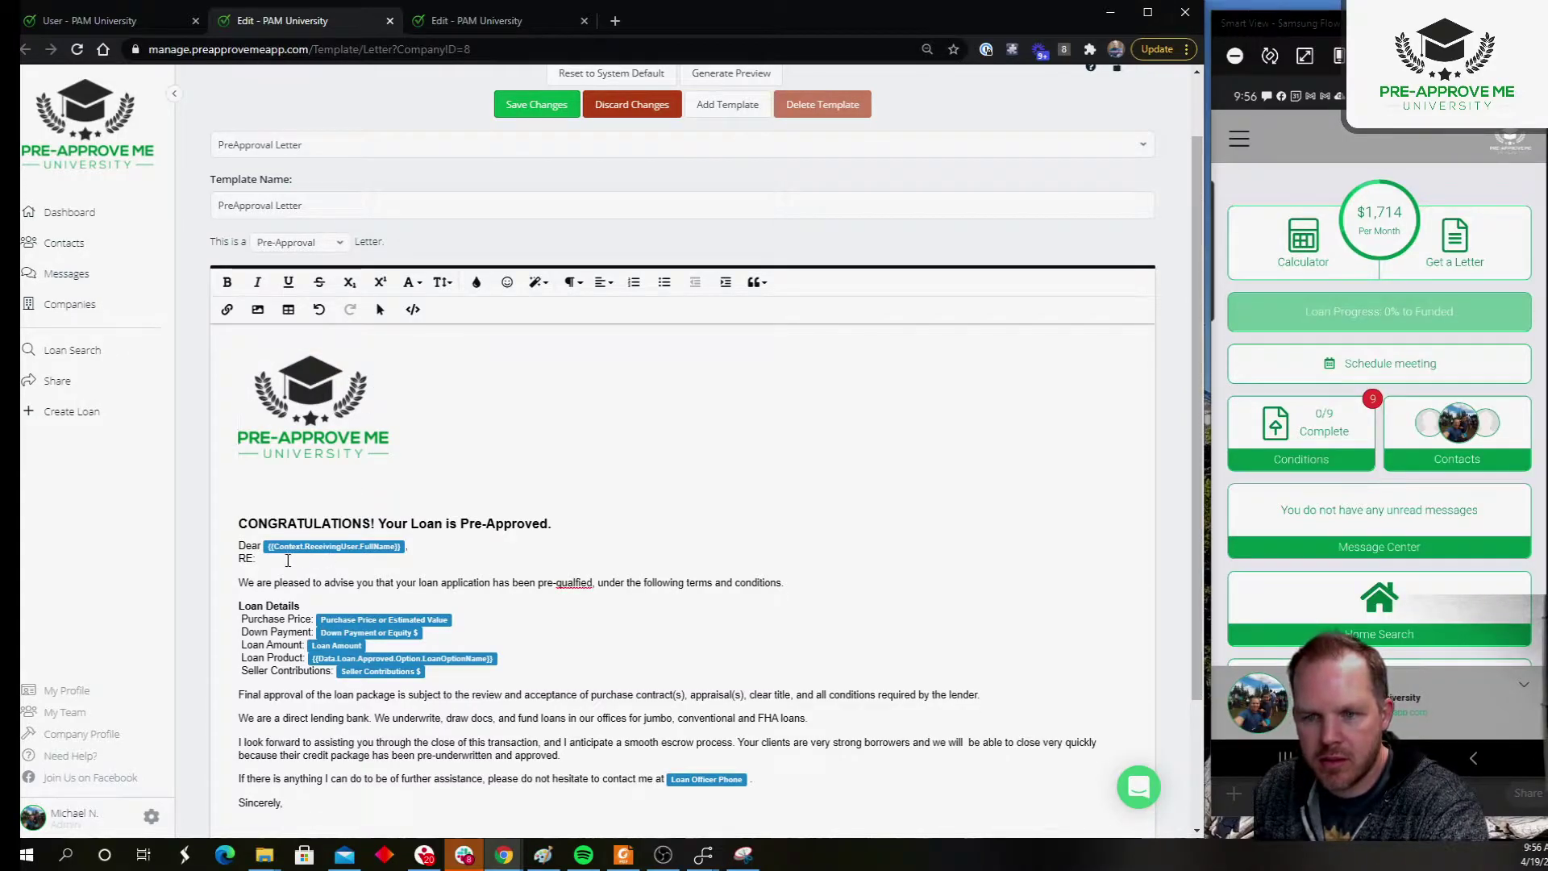
Insert the Subject Property Address dynamic text after "RE:" in the letter and save the template changes.
{"action": "left_click", "coordinate": [380, 309]}
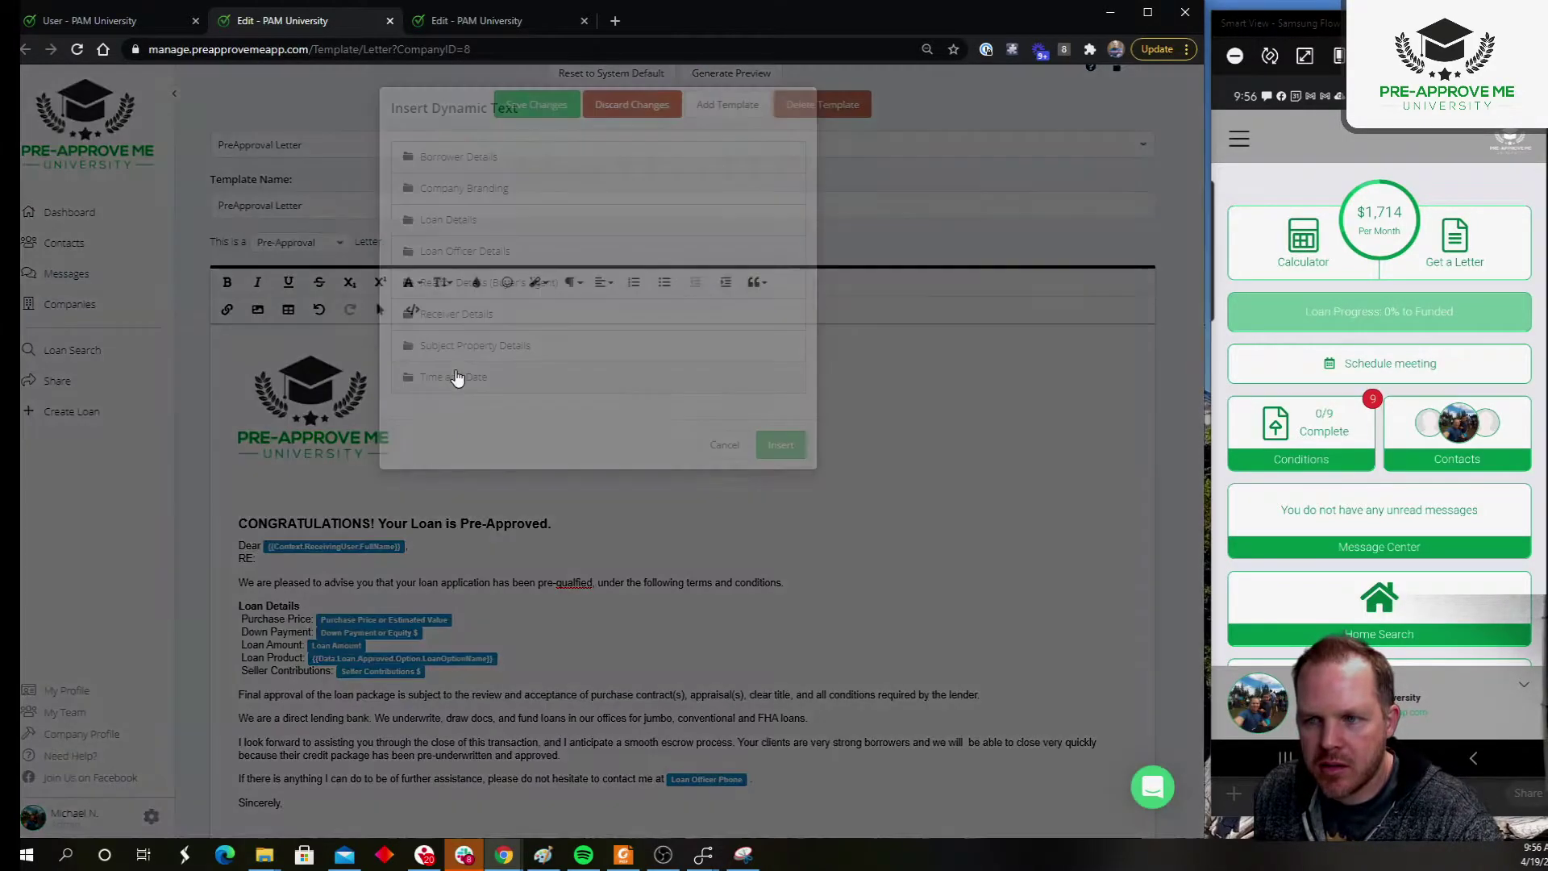
{"action": "left_click", "coordinate": [478, 346]}
{"action": "left_click", "coordinate": [714, 663]}
{"action": "left_click", "coordinate": [780, 664]}
{"action": "left_click", "coordinate": [523, 113]}
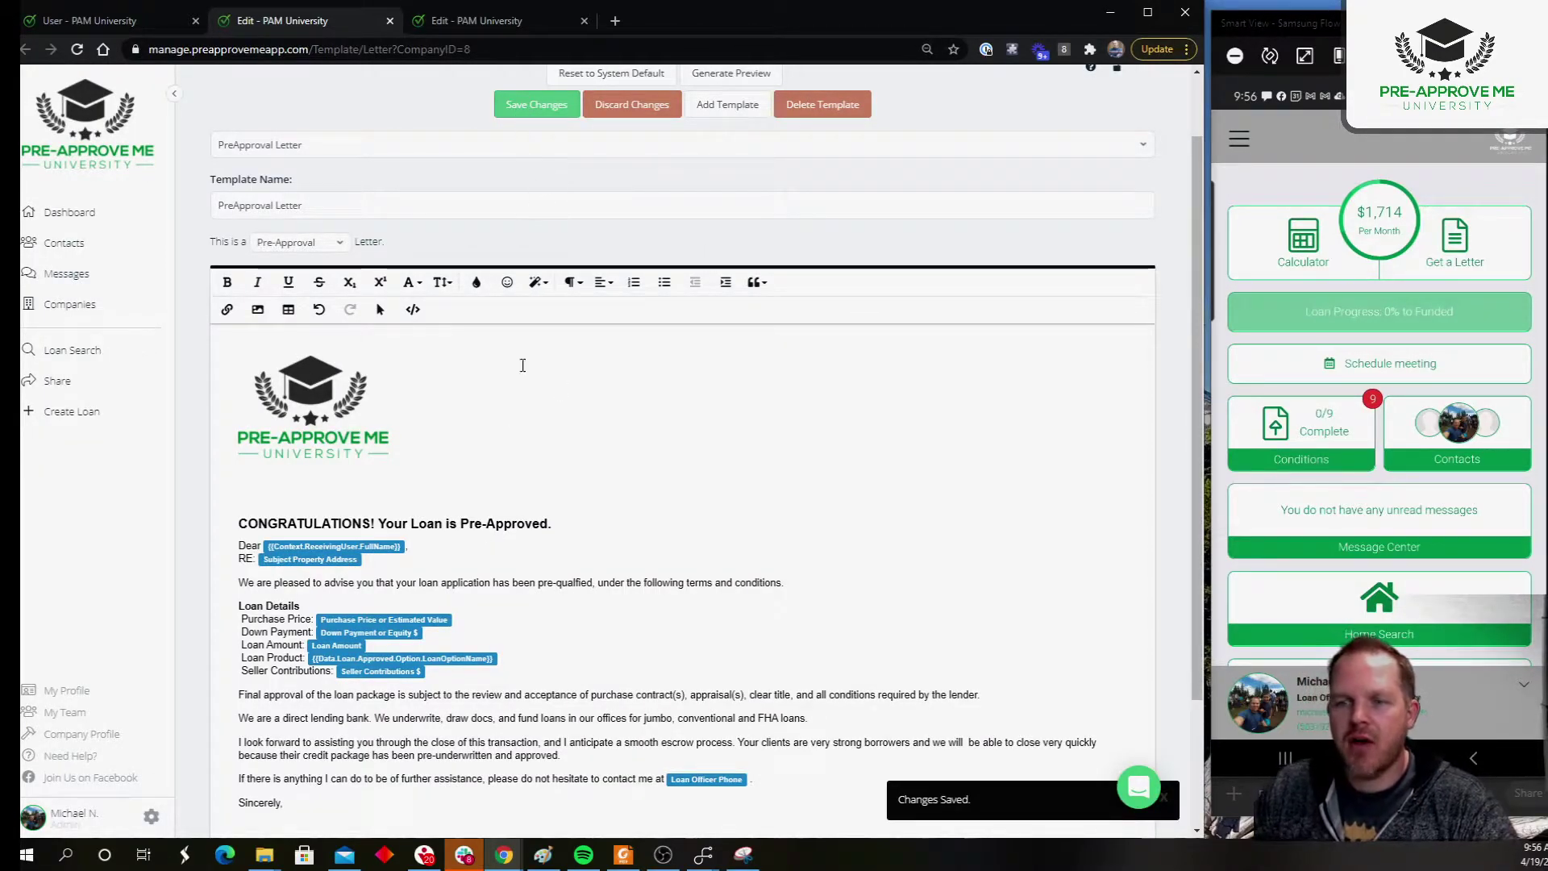
Generate a preview of the pre-approval letter and check the "RE:" line with the subject property address.
{"action": "scroll", "coordinate": [642, 438], "scroll_direction": "up", "scroll_amount": 1}
{"action": "left_click", "coordinate": [731, 153]}
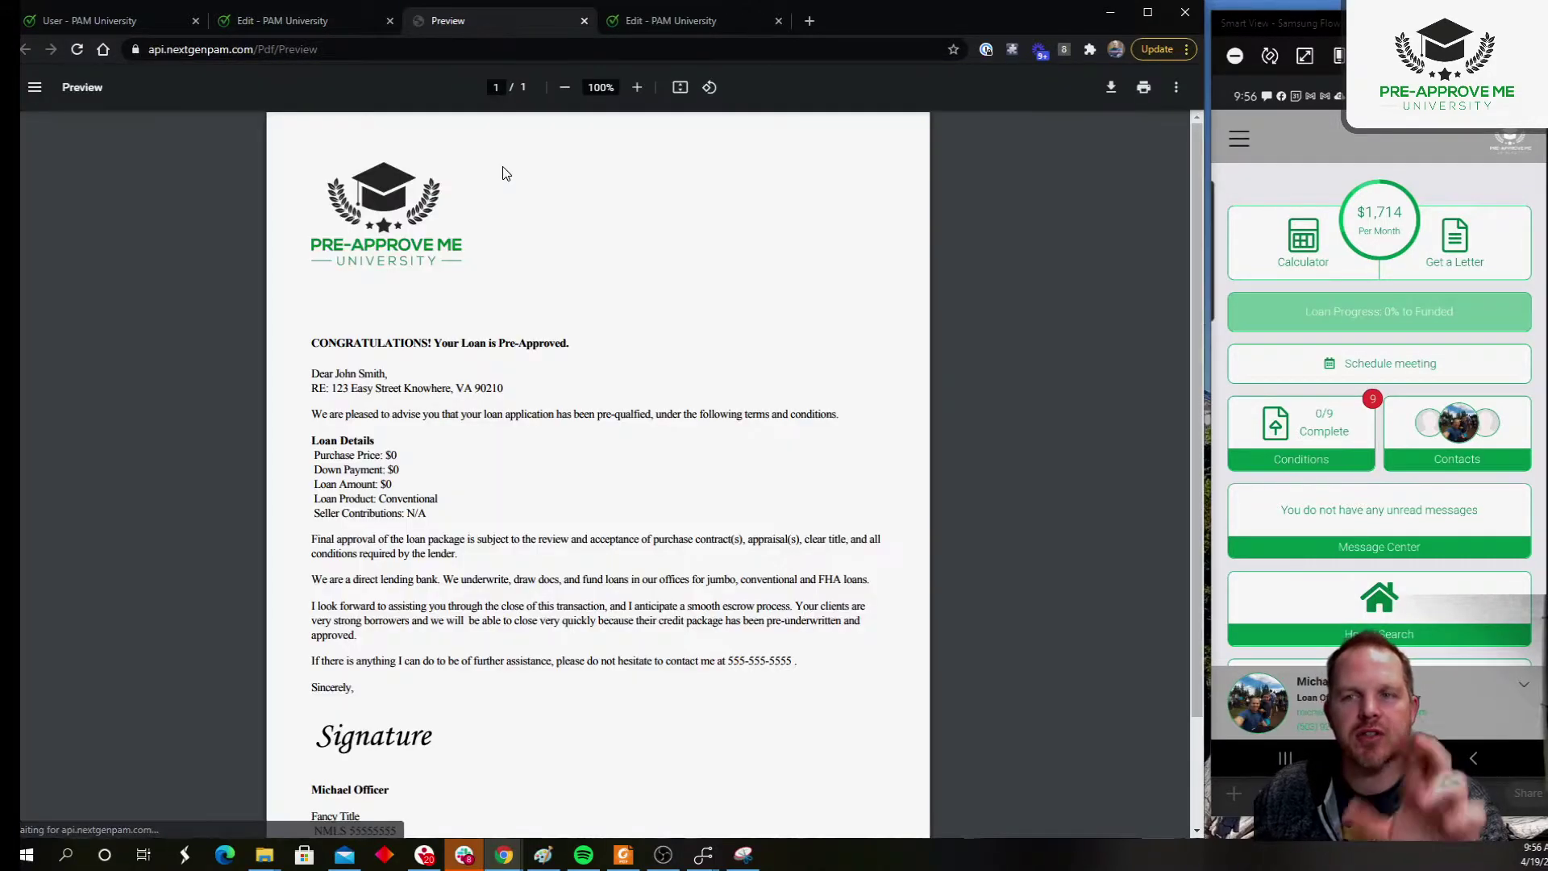
{"action": "left_click_drag", "start_coordinate": [314, 388], "coordinate": [505, 390]}
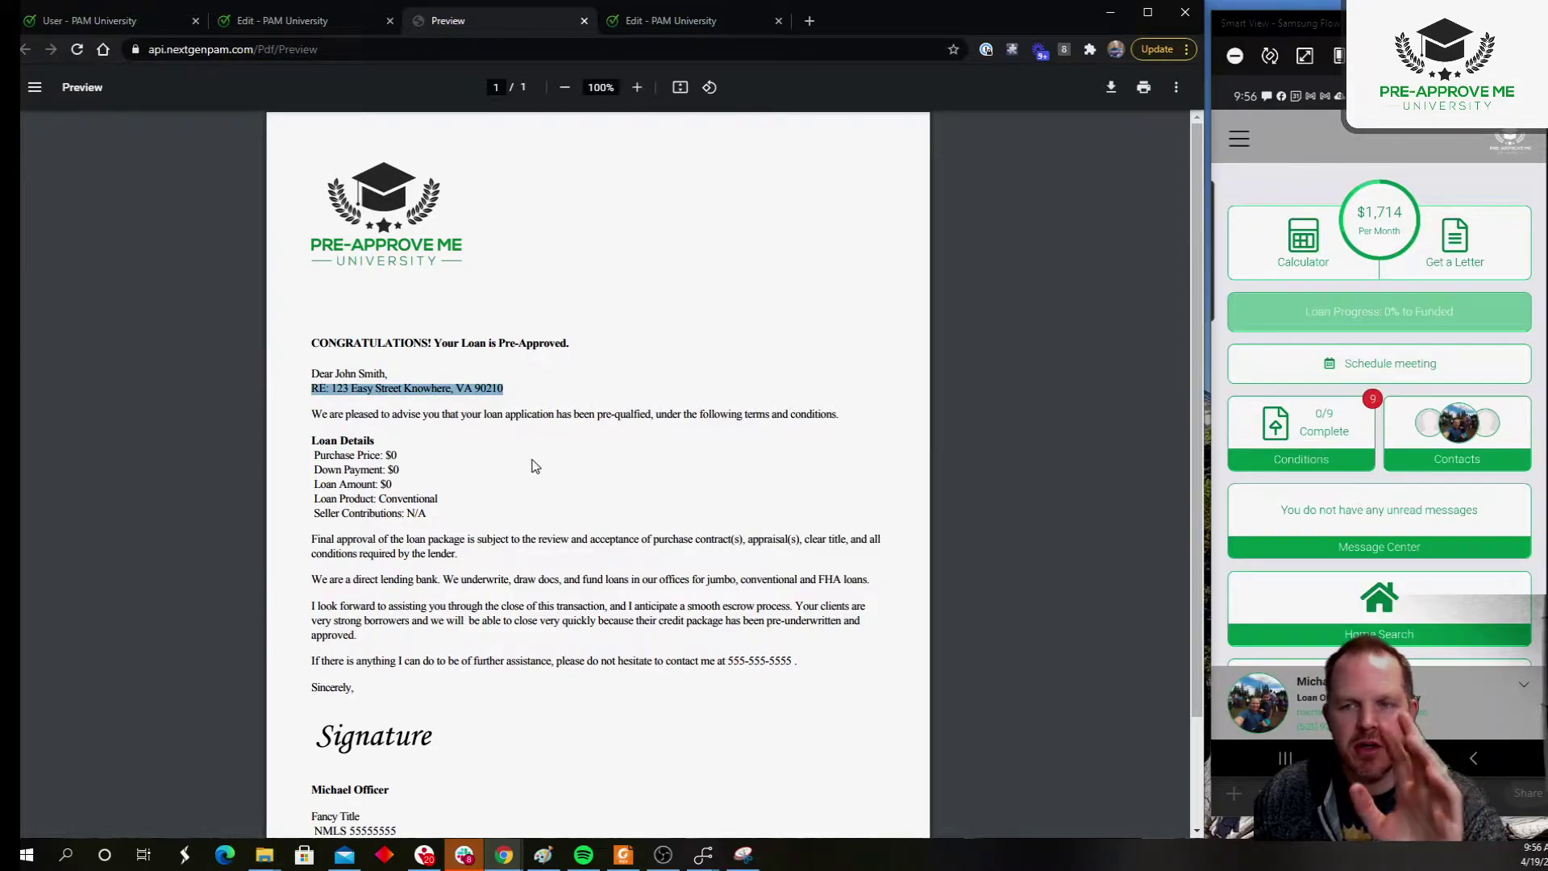
{"action": "left_click", "coordinate": [545, 466]}
Return to the company settings and review the Compliance and Disclaimers option letting borrowers and realtors edit the subject property address from the mobile app.
{"action": "left_click", "coordinate": [288, 23]}
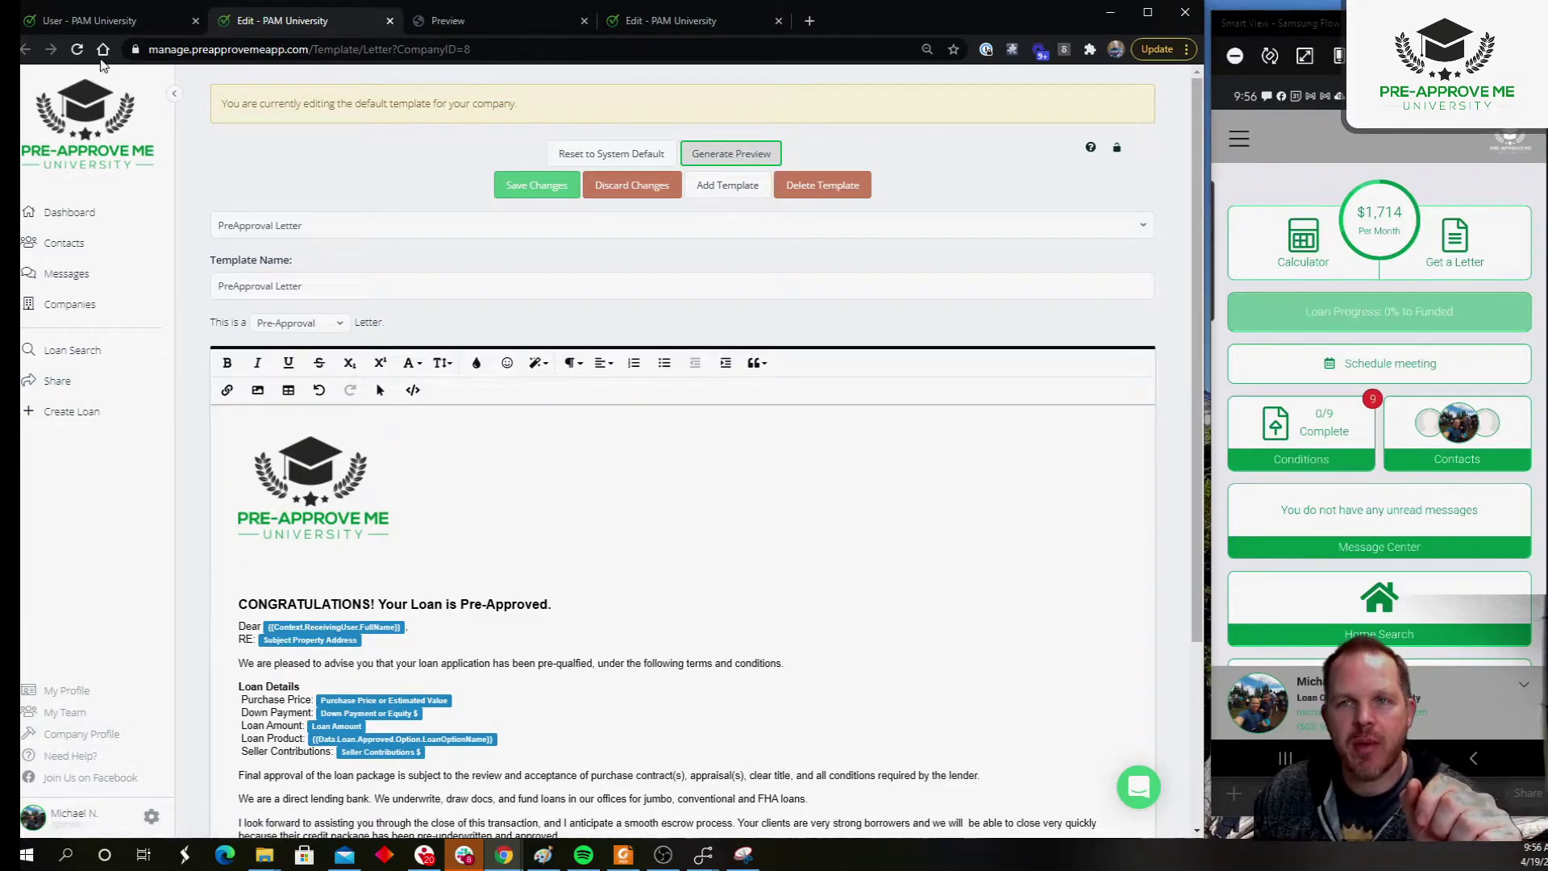
{"action": "left_click", "coordinate": [90, 22]}
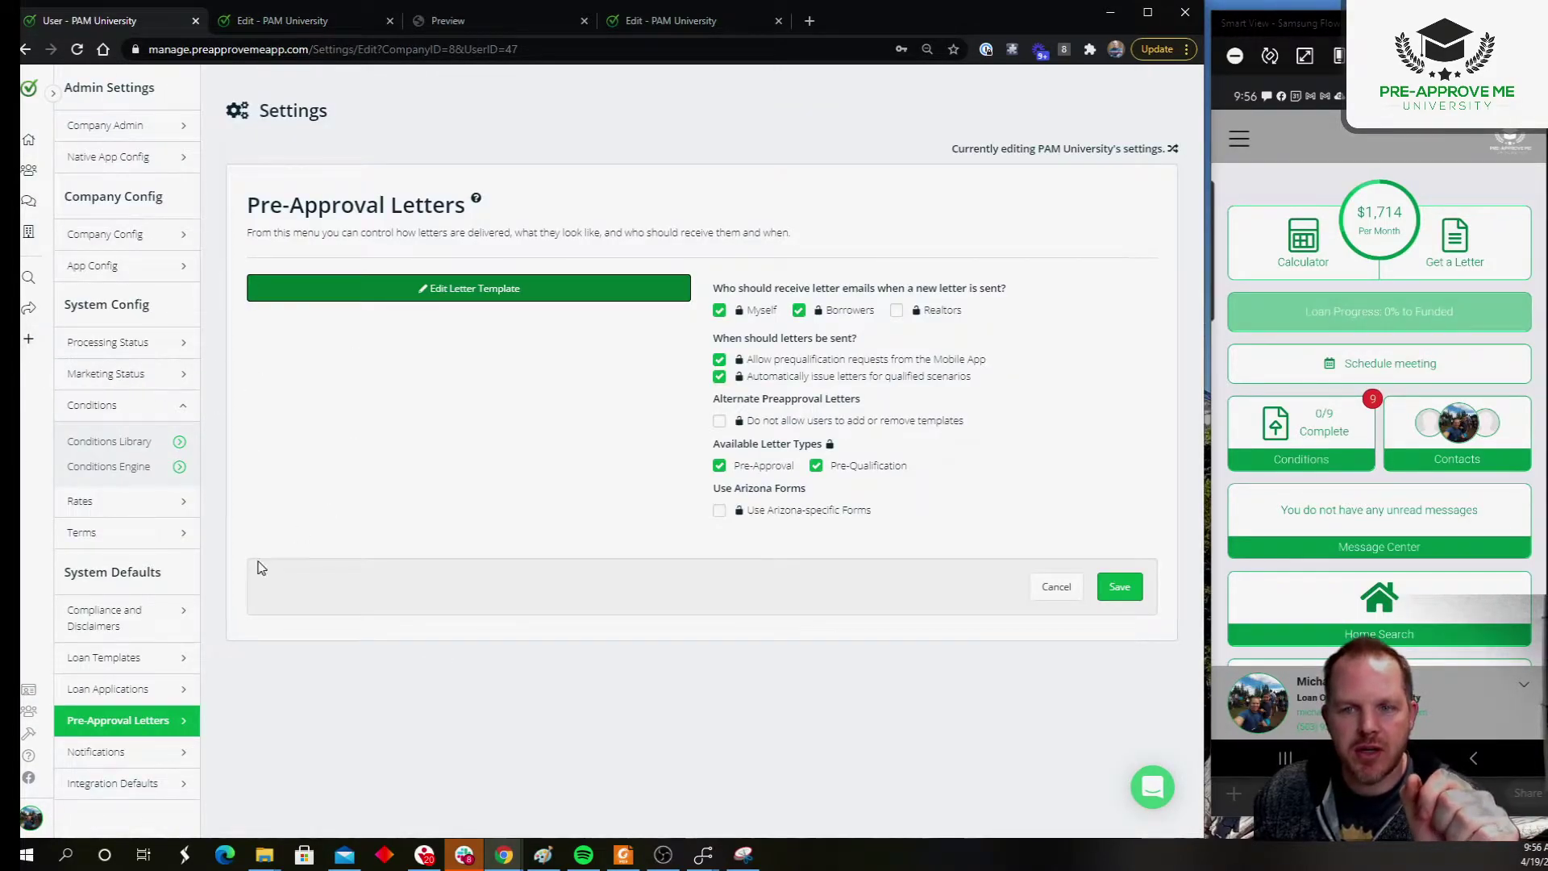
{"action": "left_click", "coordinate": [31, 816]}
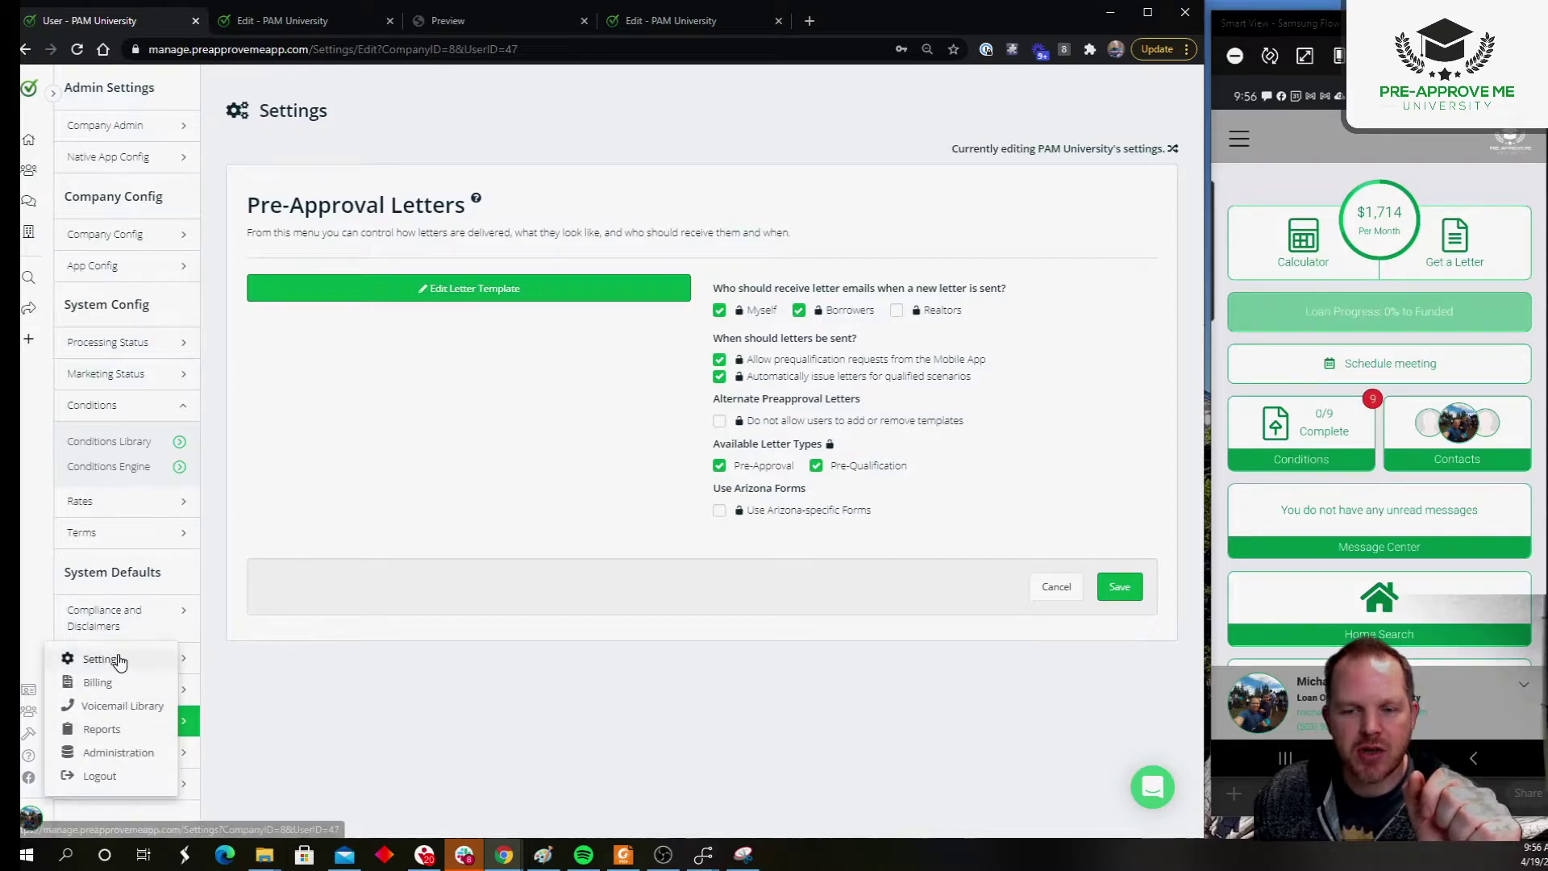
{"action": "left_click", "coordinate": [359, 694]}
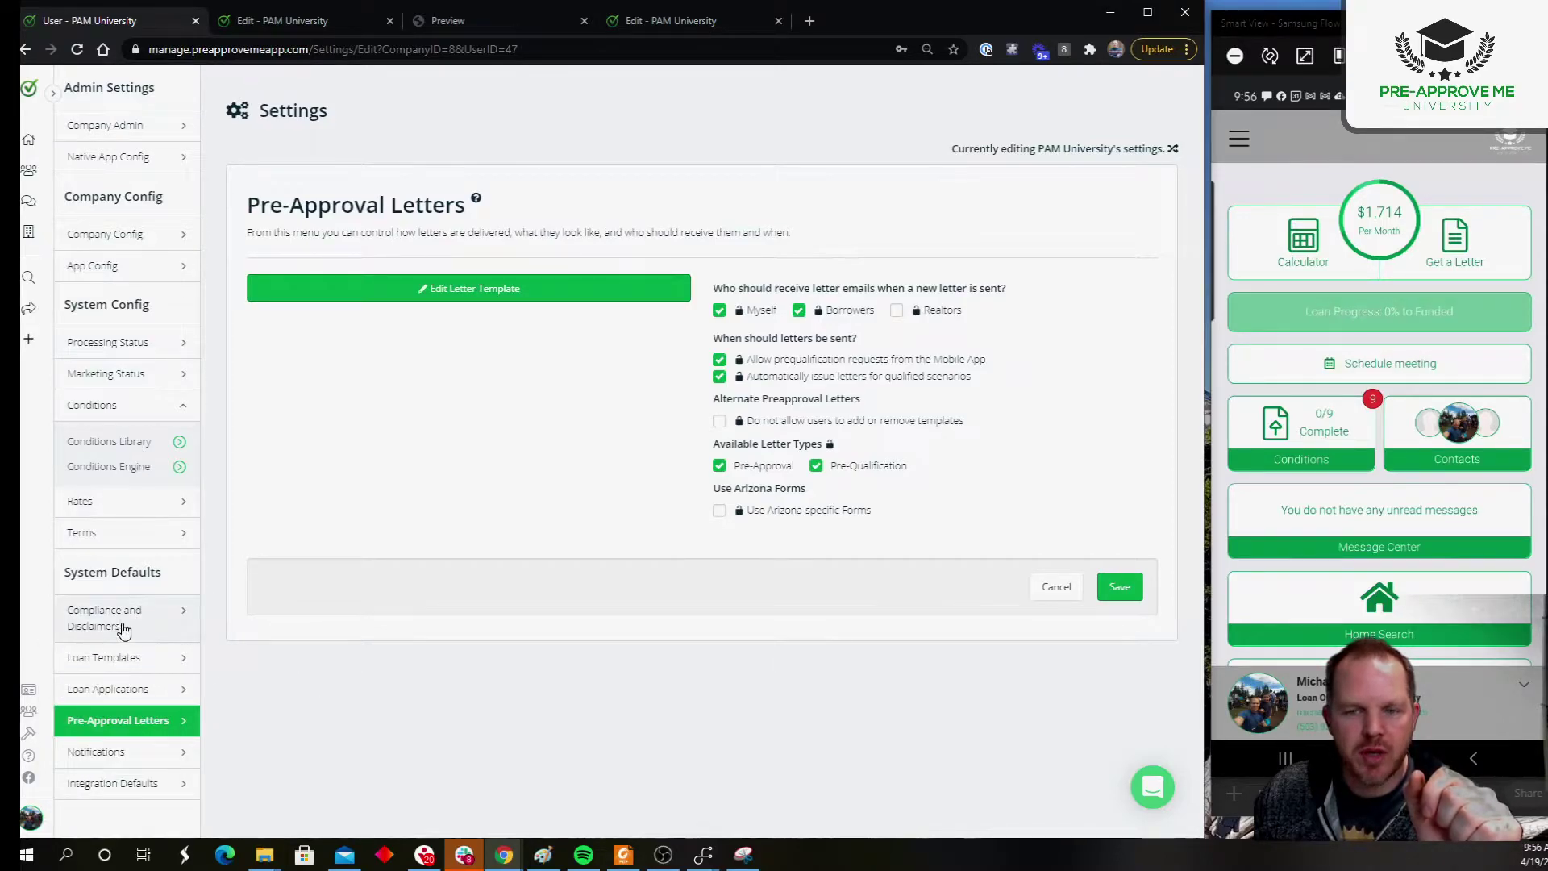
{"action": "left_click", "coordinate": [89, 626]}
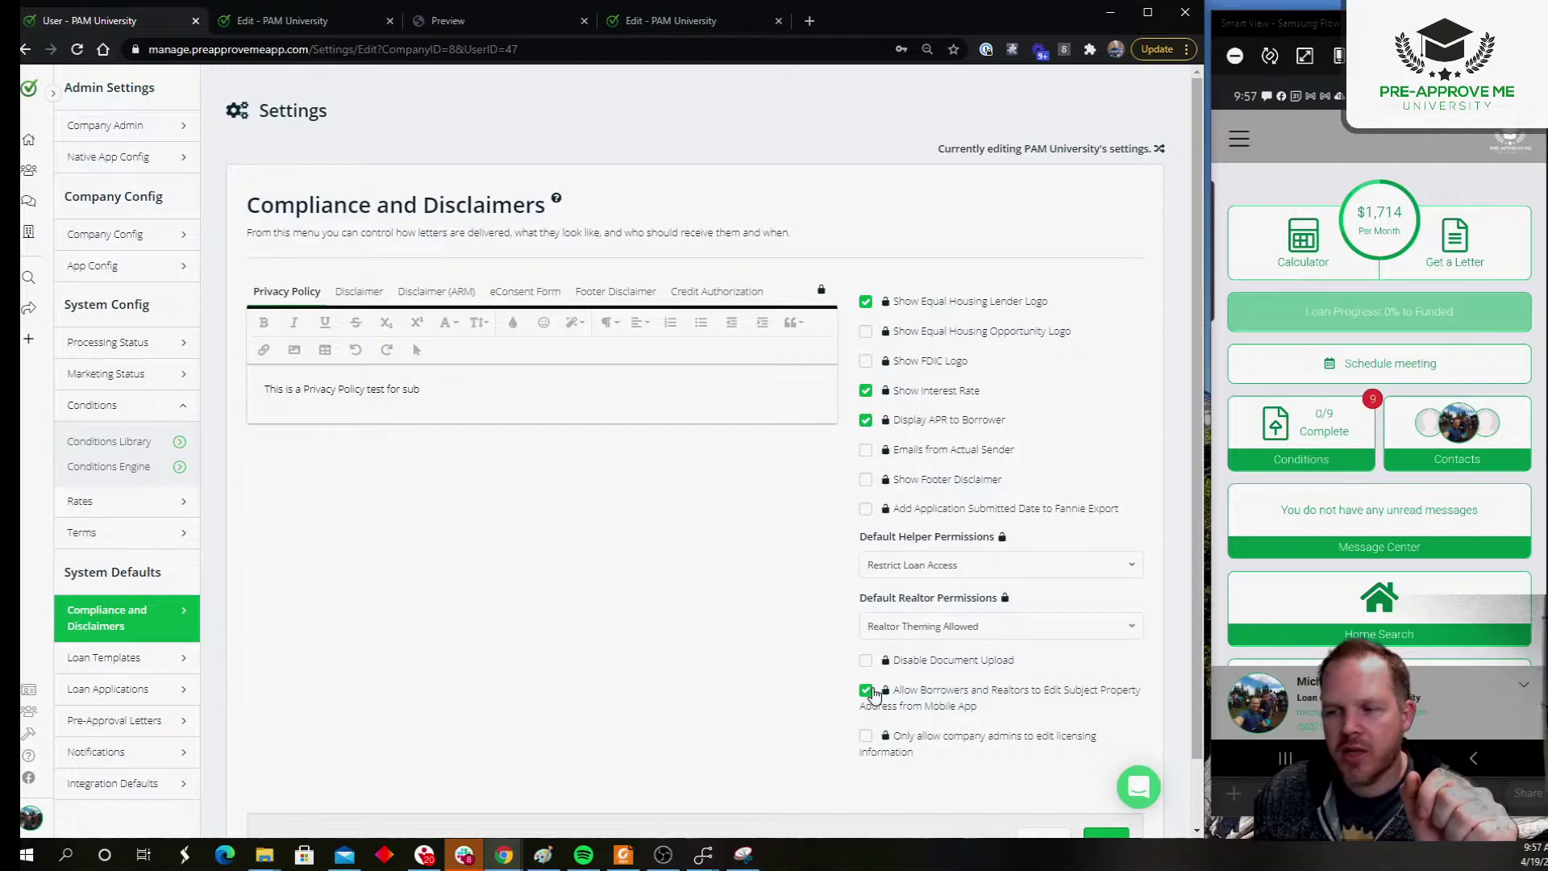
{"action": "left_click_drag", "start_coordinate": [895, 691], "coordinate": [1035, 709]}
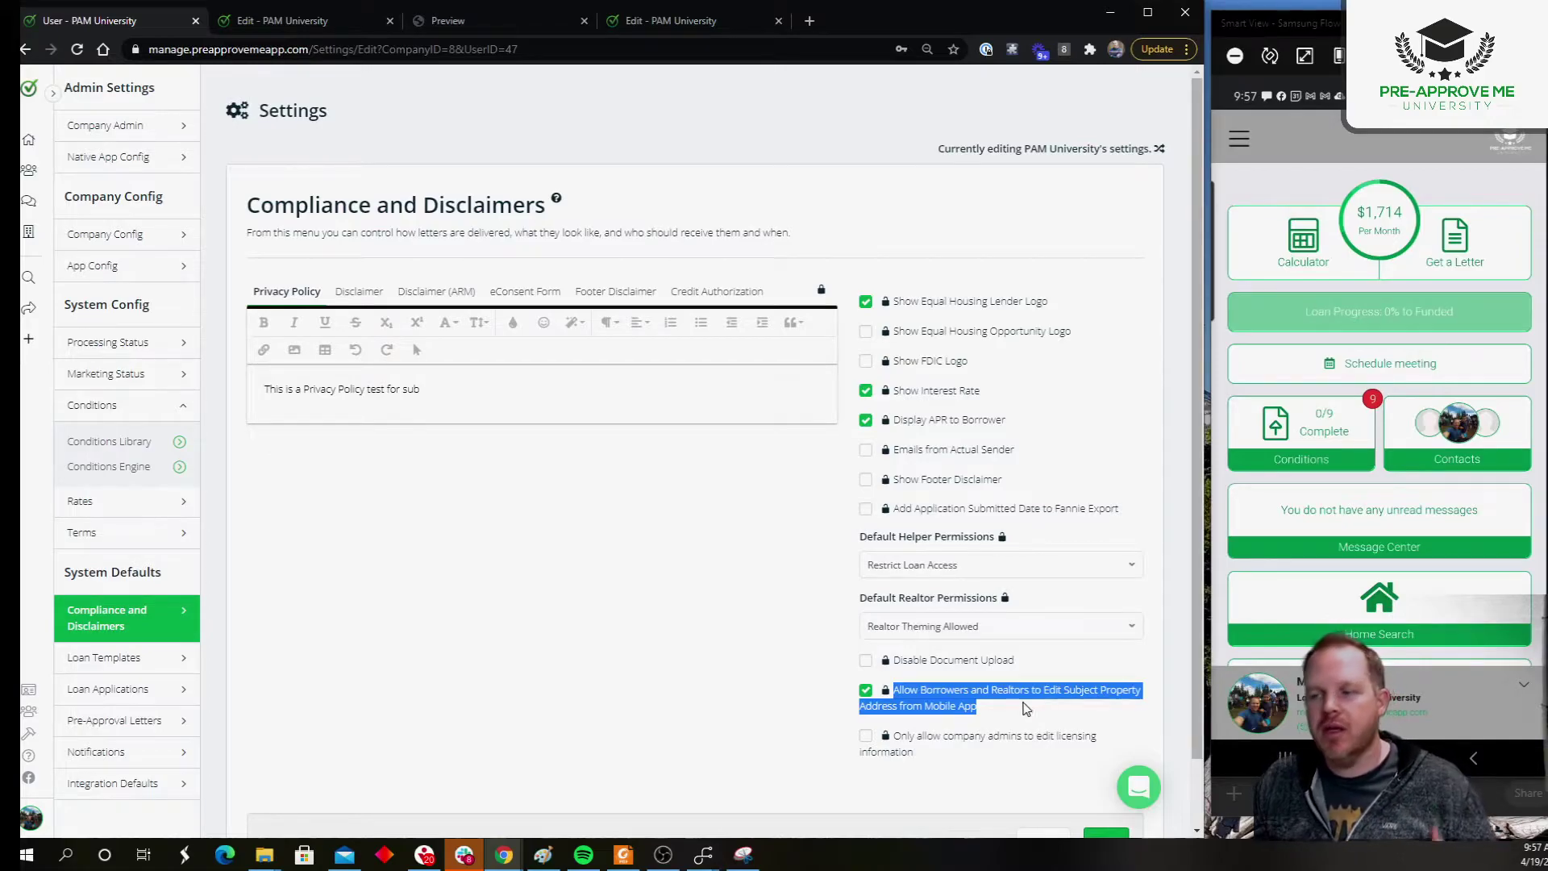
{"action": "scroll", "coordinate": [1077, 780], "scroll_direction": "down", "scroll_amount": 1}
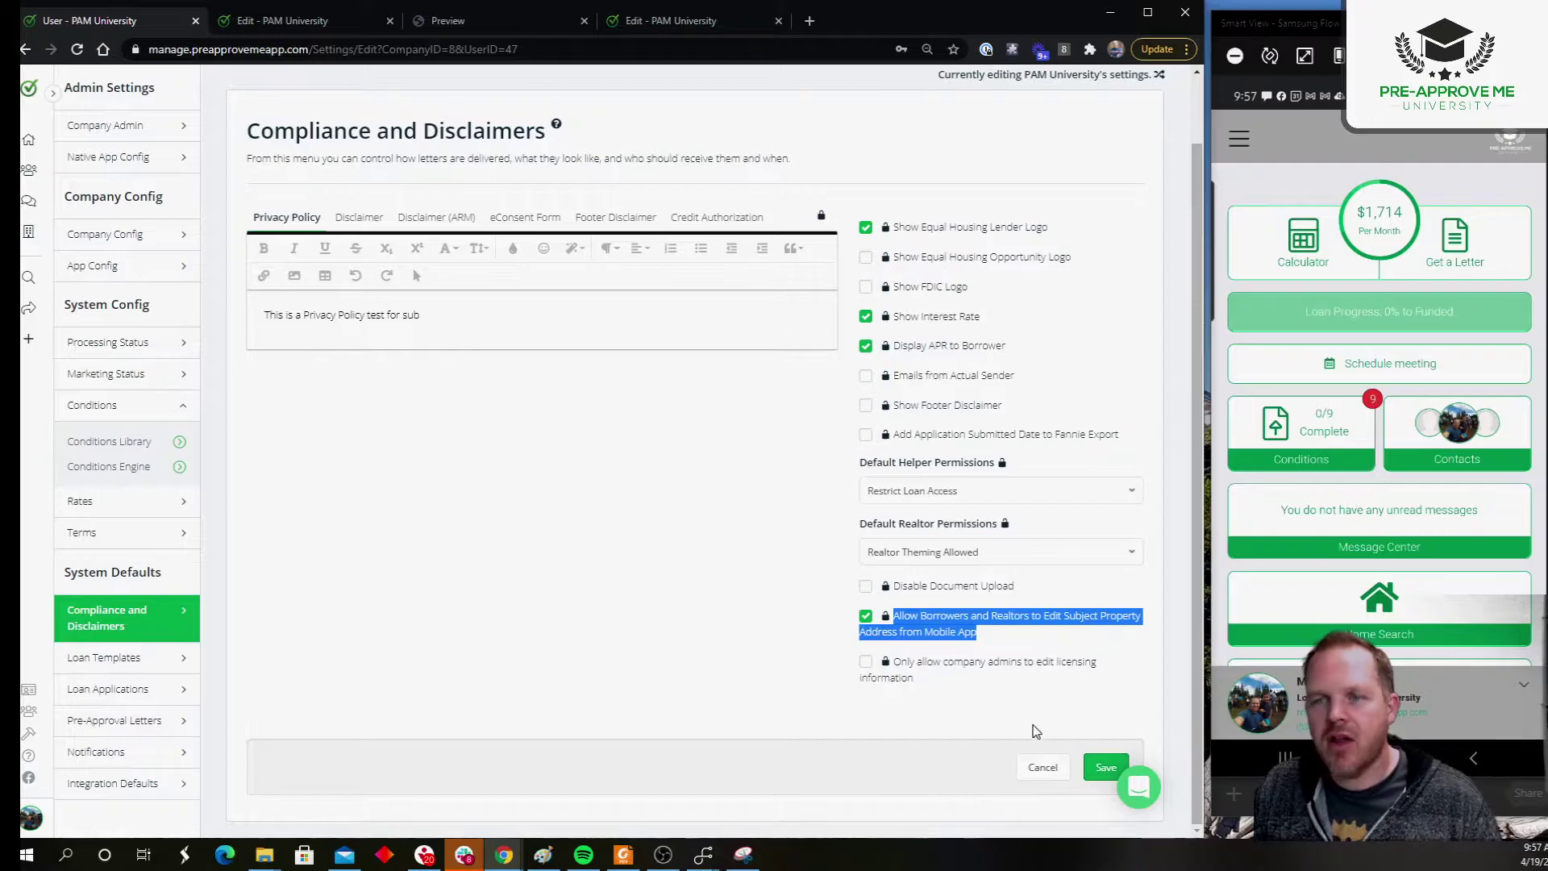
Switch to the mirrored mobile app's calculator, fill in the subject property's address from a saved autofill entry, and save it.
{"action": "left_click", "coordinate": [1302, 242]}
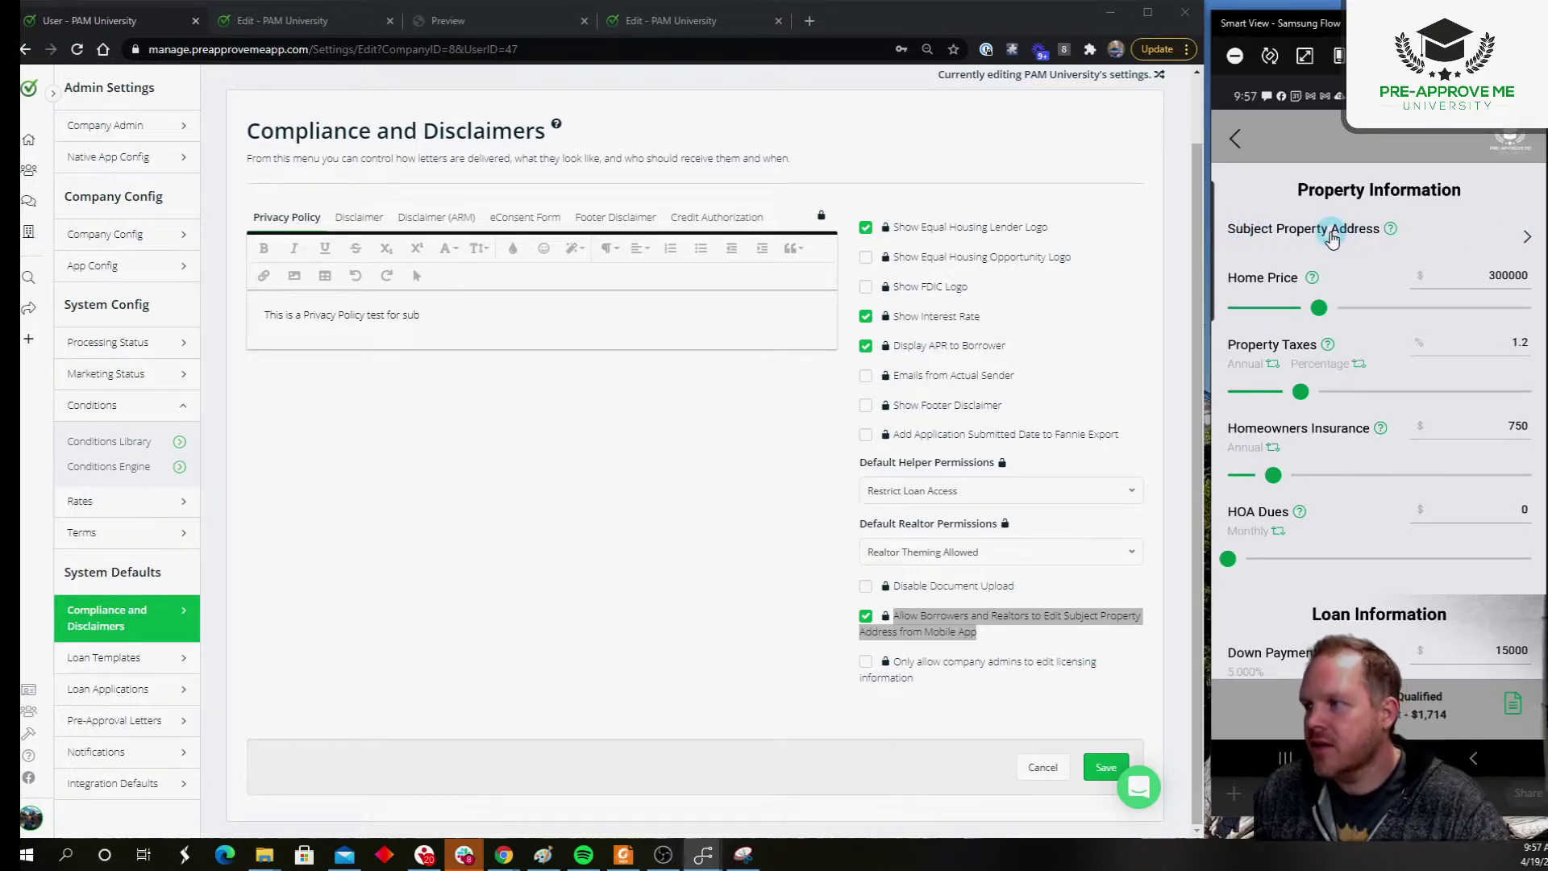
{"action": "left_click", "coordinate": [1532, 235]}
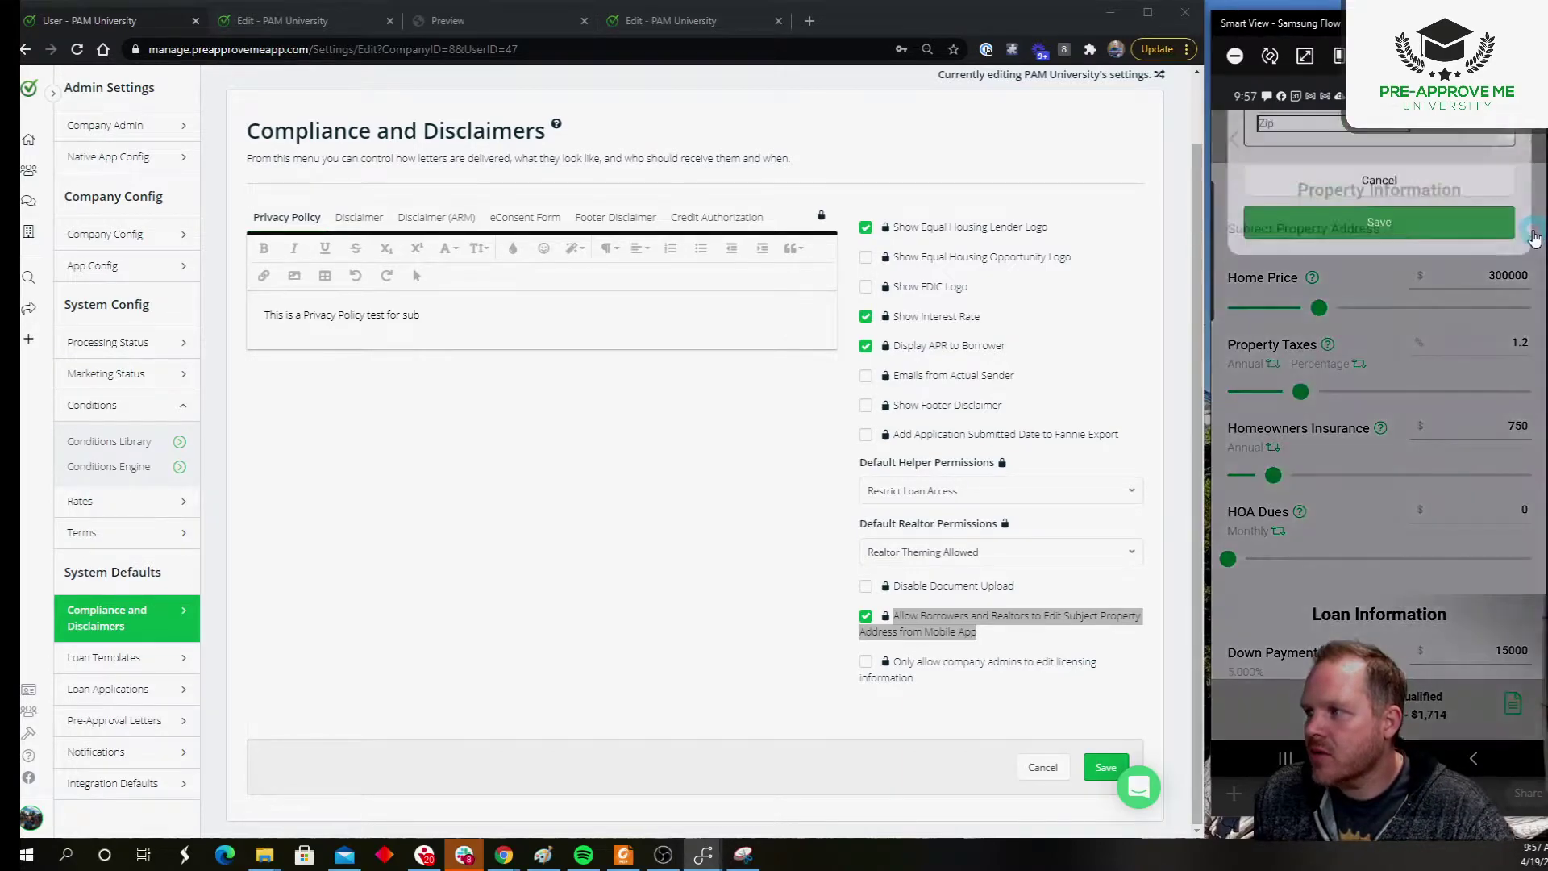
{"action": "left_click", "coordinate": [1303, 239]}
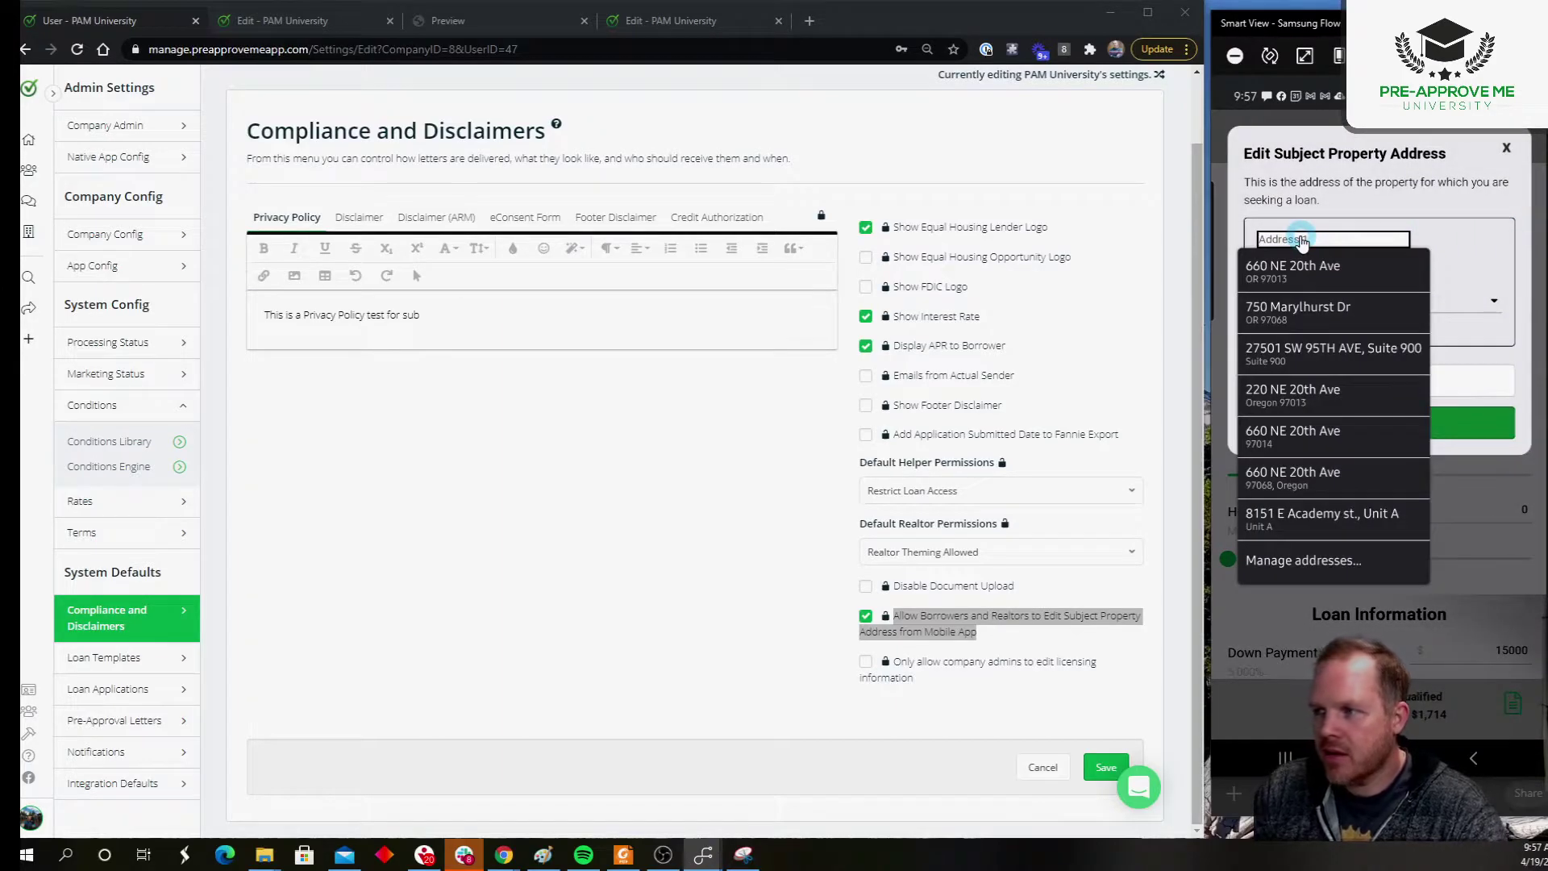
{"action": "left_click", "coordinate": [1290, 268]}
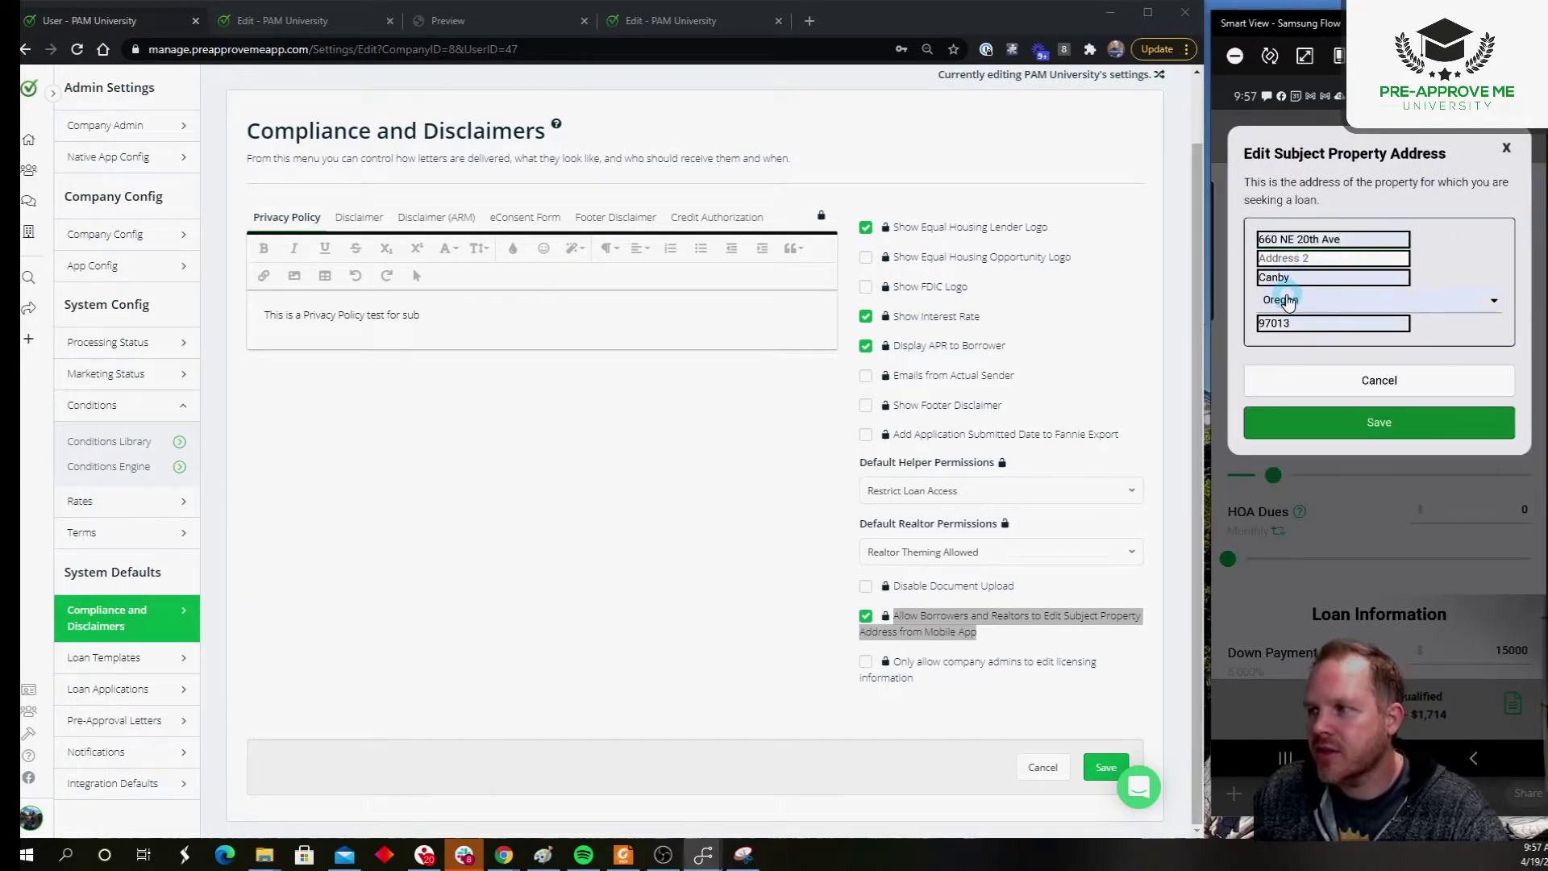
{"action": "left_click", "coordinate": [1355, 384]}
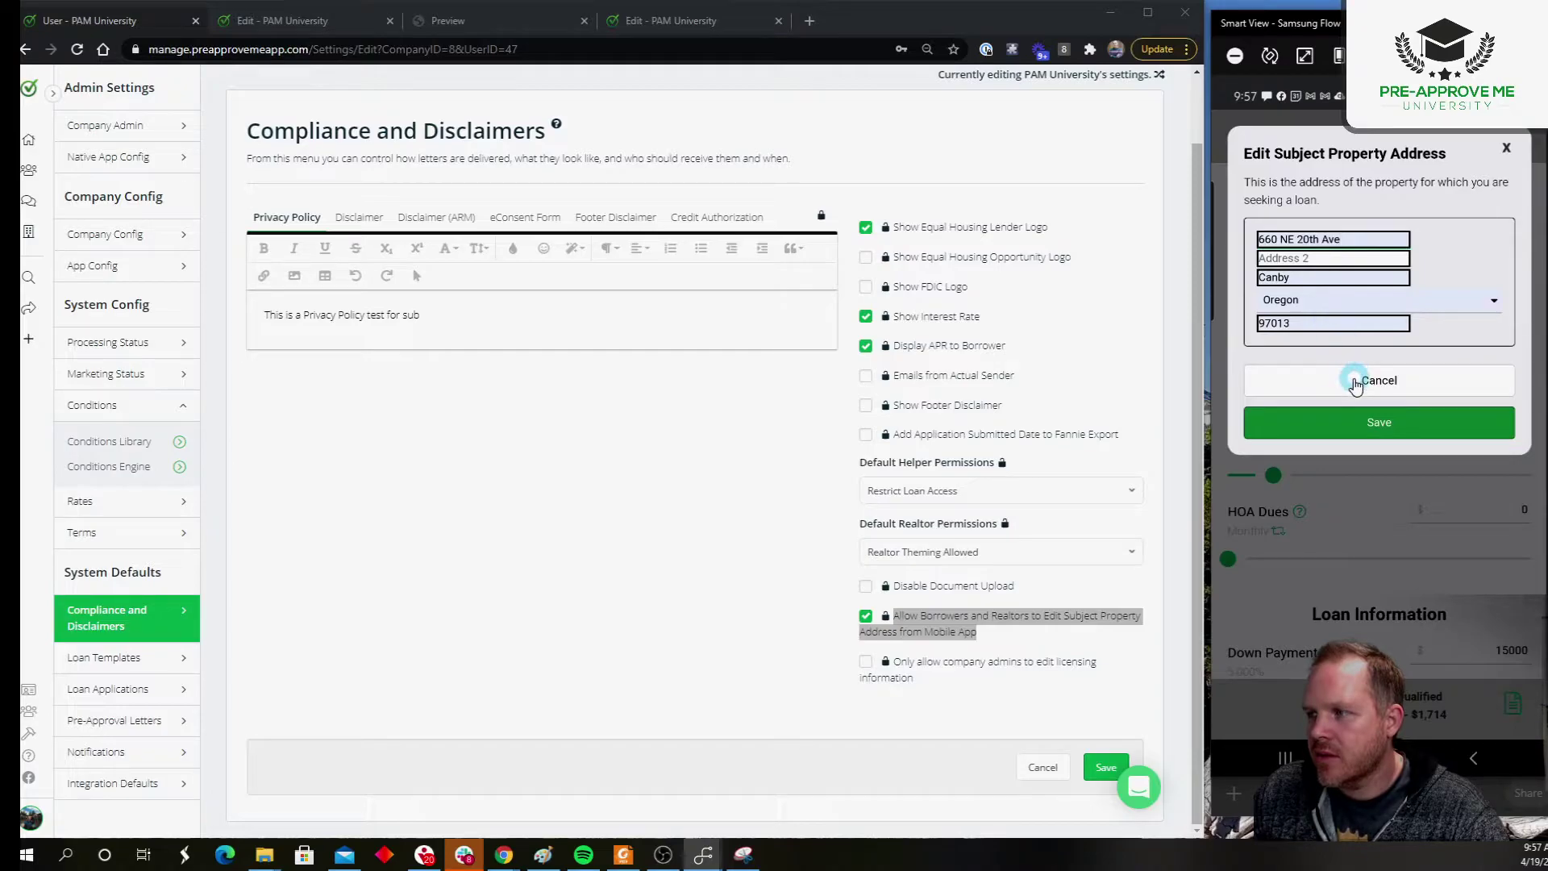
{"action": "left_click", "coordinate": [1365, 422]}
{"action": "left_click", "coordinate": [1293, 549]}
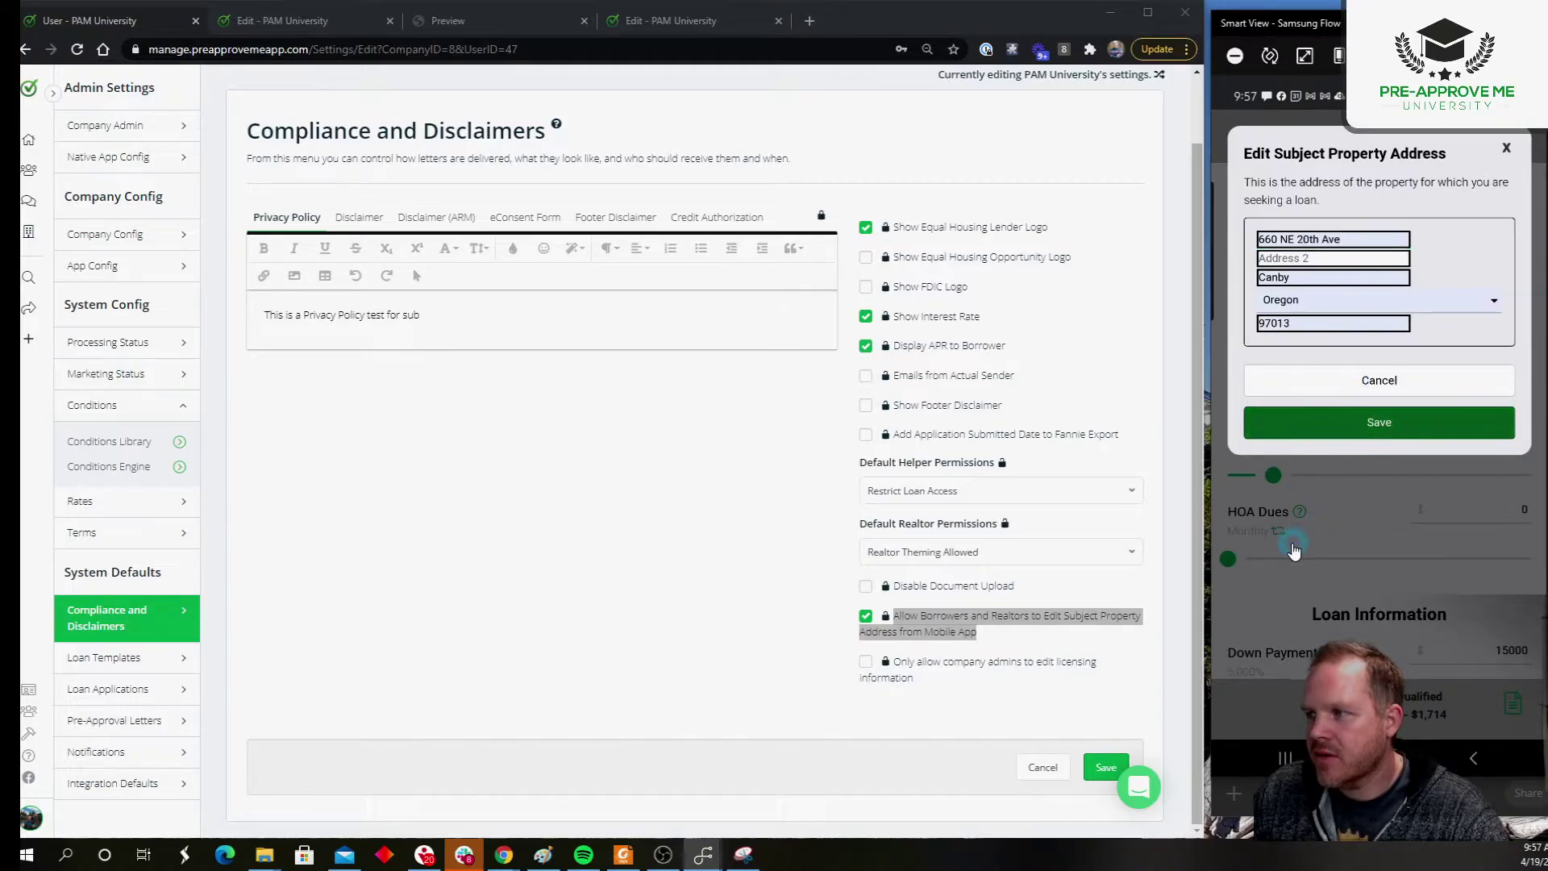
{"action": "left_click", "coordinate": [1253, 268]}
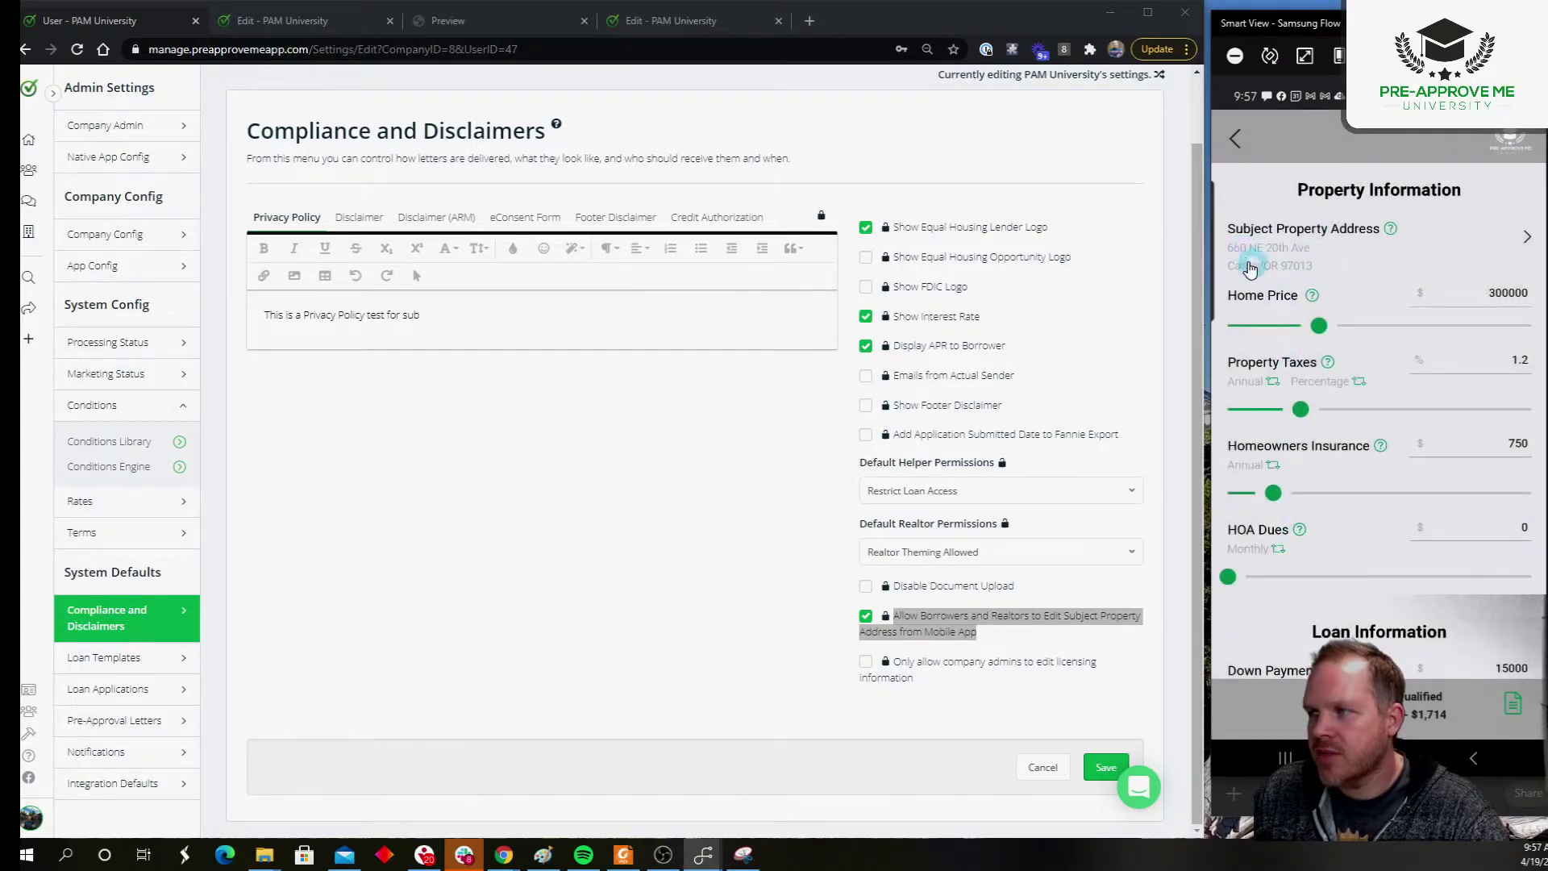
Expand the payment summary for the current scenario in the mobile app calculator and issue its pre-approval letter.
{"action": "left_click", "coordinate": [1467, 703]}
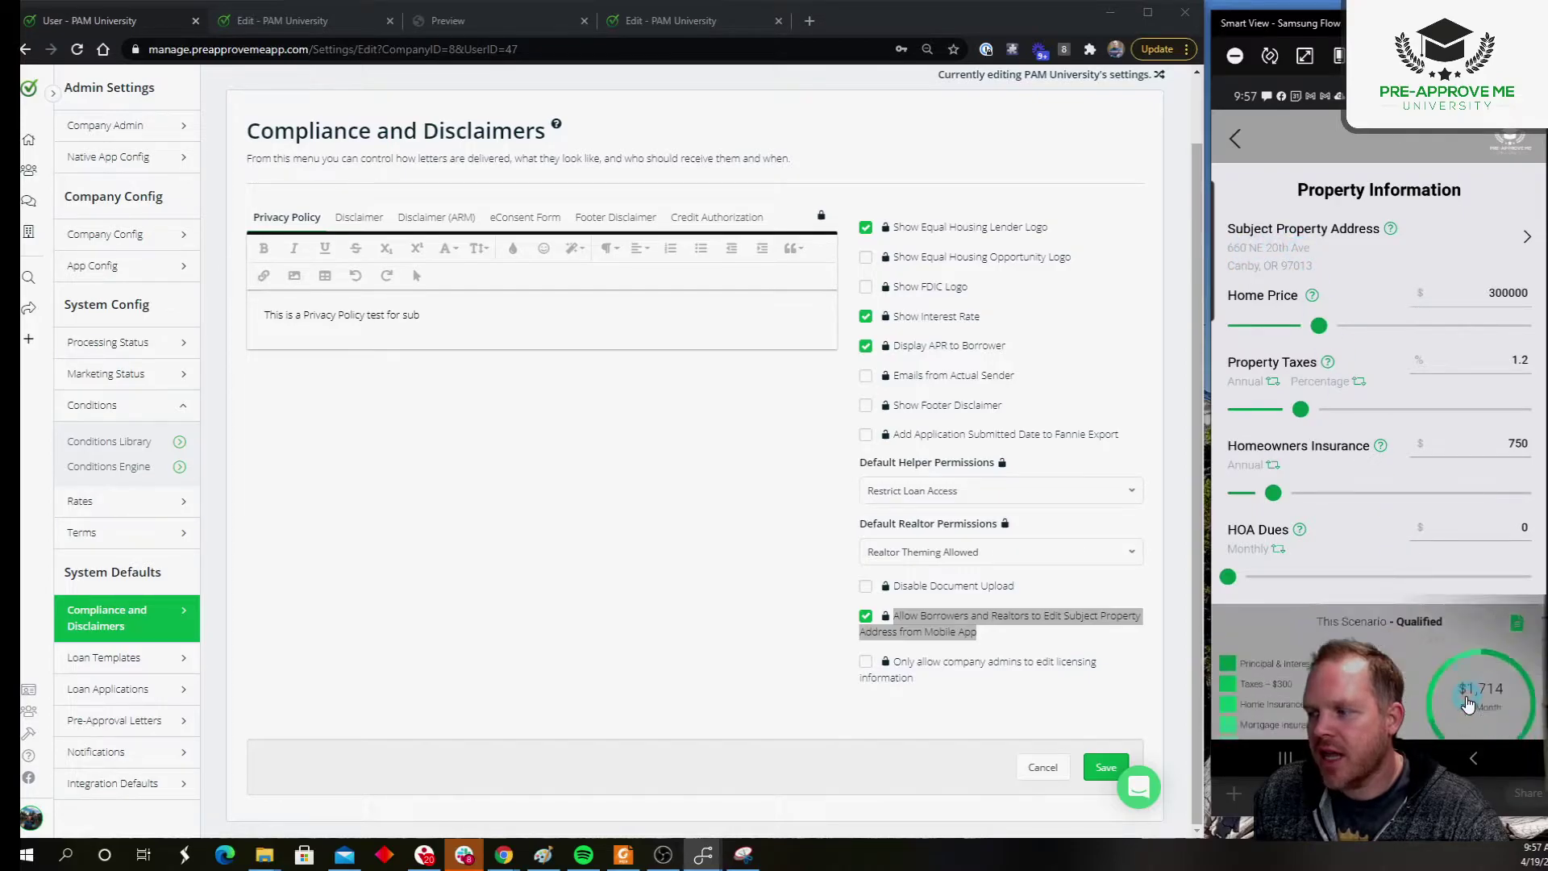
{"action": "left_click", "coordinate": [1375, 706]}
{"action": "left_click", "coordinate": [1349, 508]}
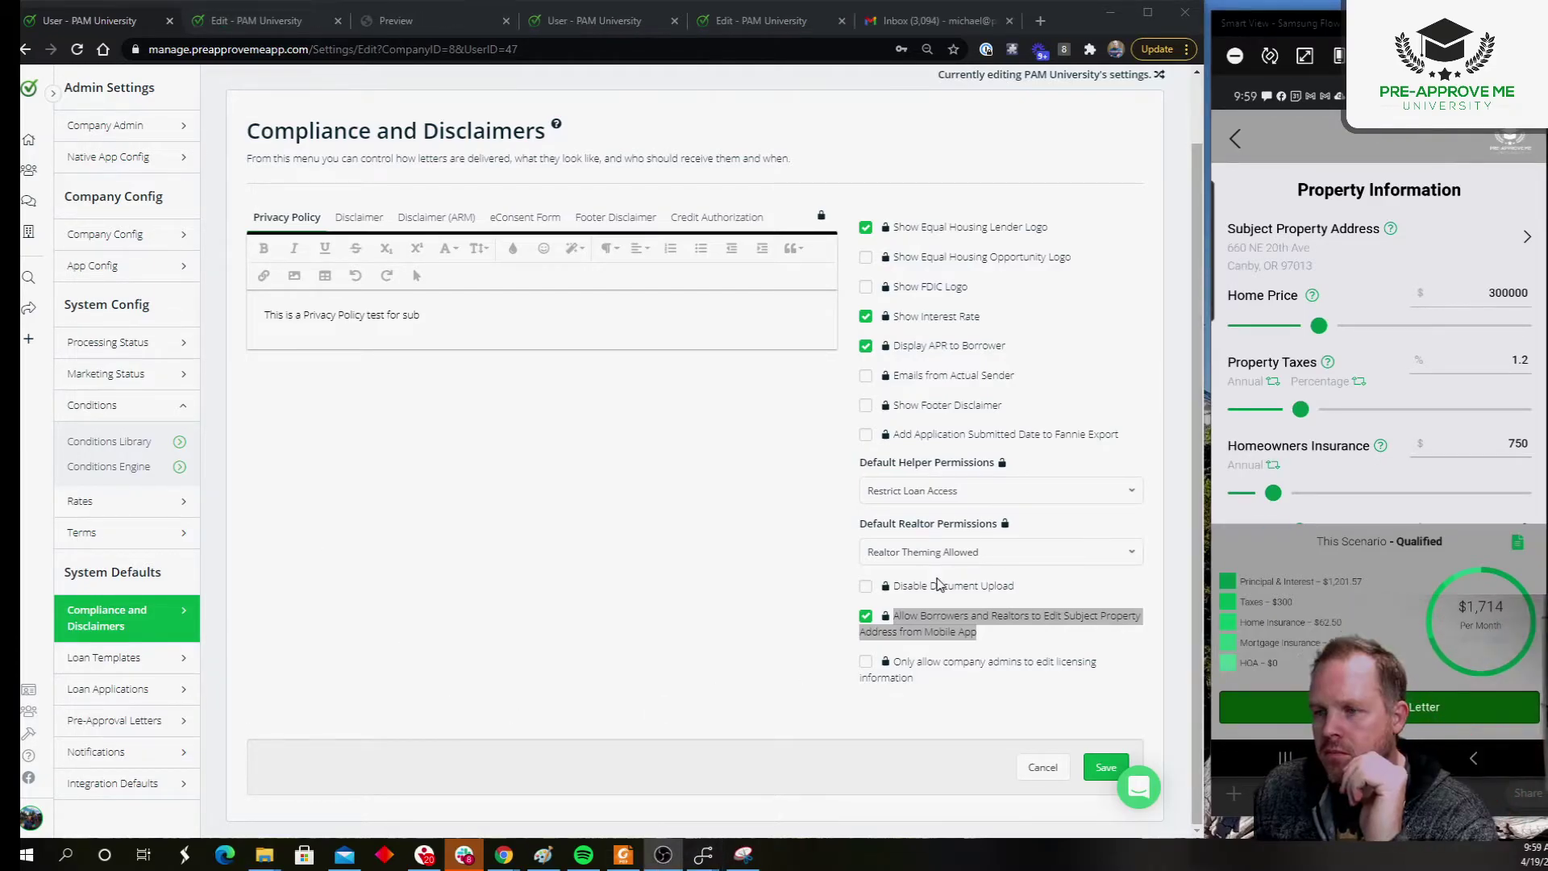
Switch to the Gmail inbox, read the borrower's Pre-Approval Letter email without an address in its subject, and return to the inbox.
{"action": "left_click", "coordinate": [908, 27]}
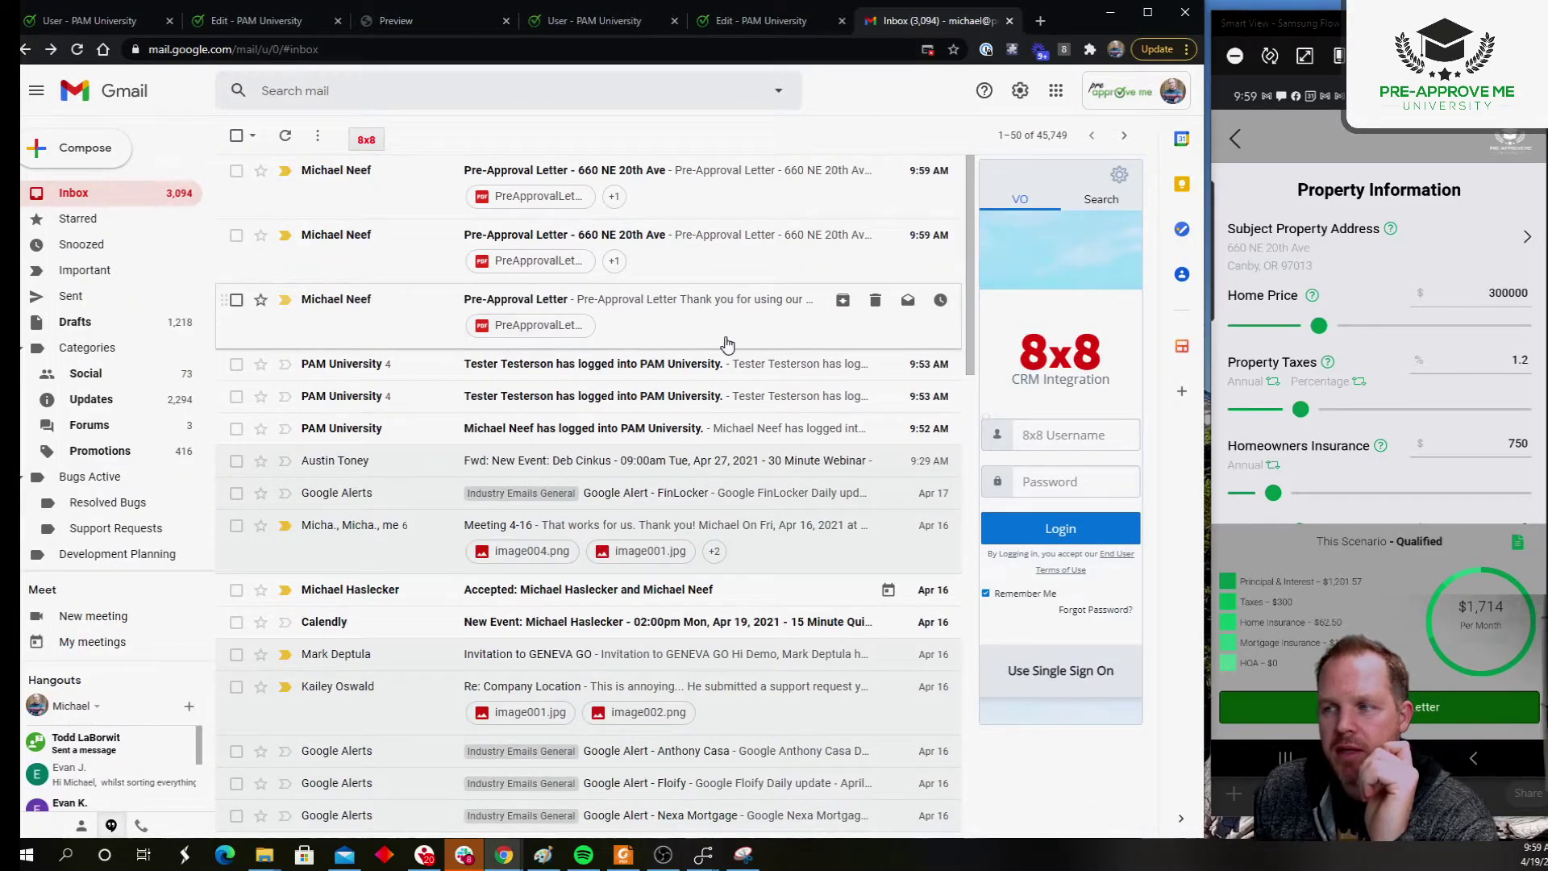
{"action": "left_click", "coordinate": [641, 319]}
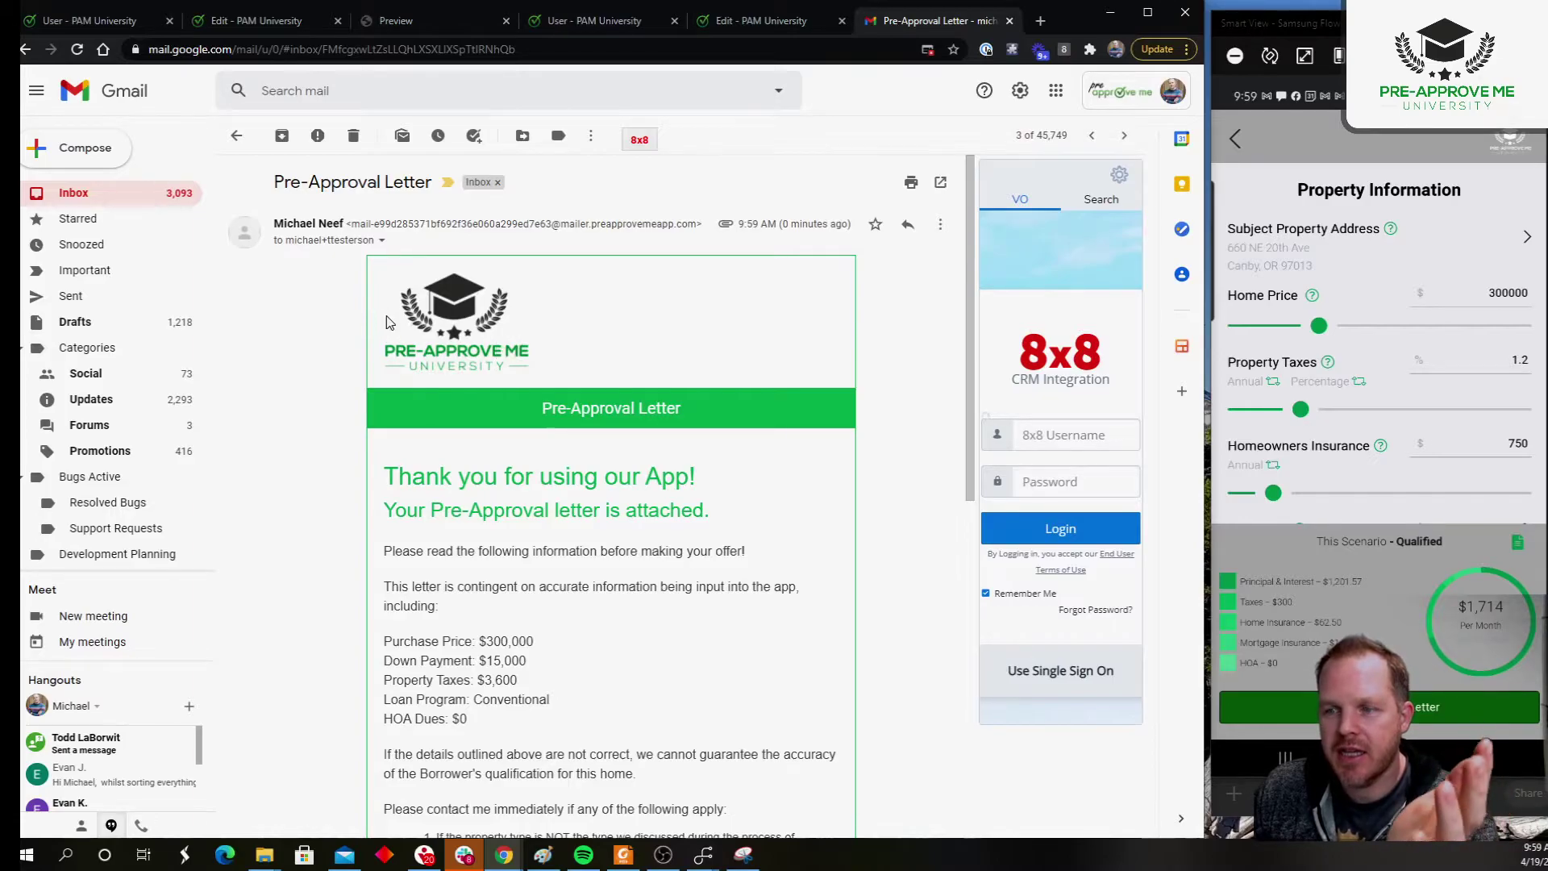
{"action": "scroll", "coordinate": [390, 328], "scroll_direction": "down", "scroll_amount": 1}
{"action": "scroll", "coordinate": [390, 327], "scroll_direction": "down", "scroll_amount": 2}
{"action": "scroll", "coordinate": [388, 323], "scroll_direction": "up", "scroll_amount": 3}
{"action": "key", "text": "alt+Left"}
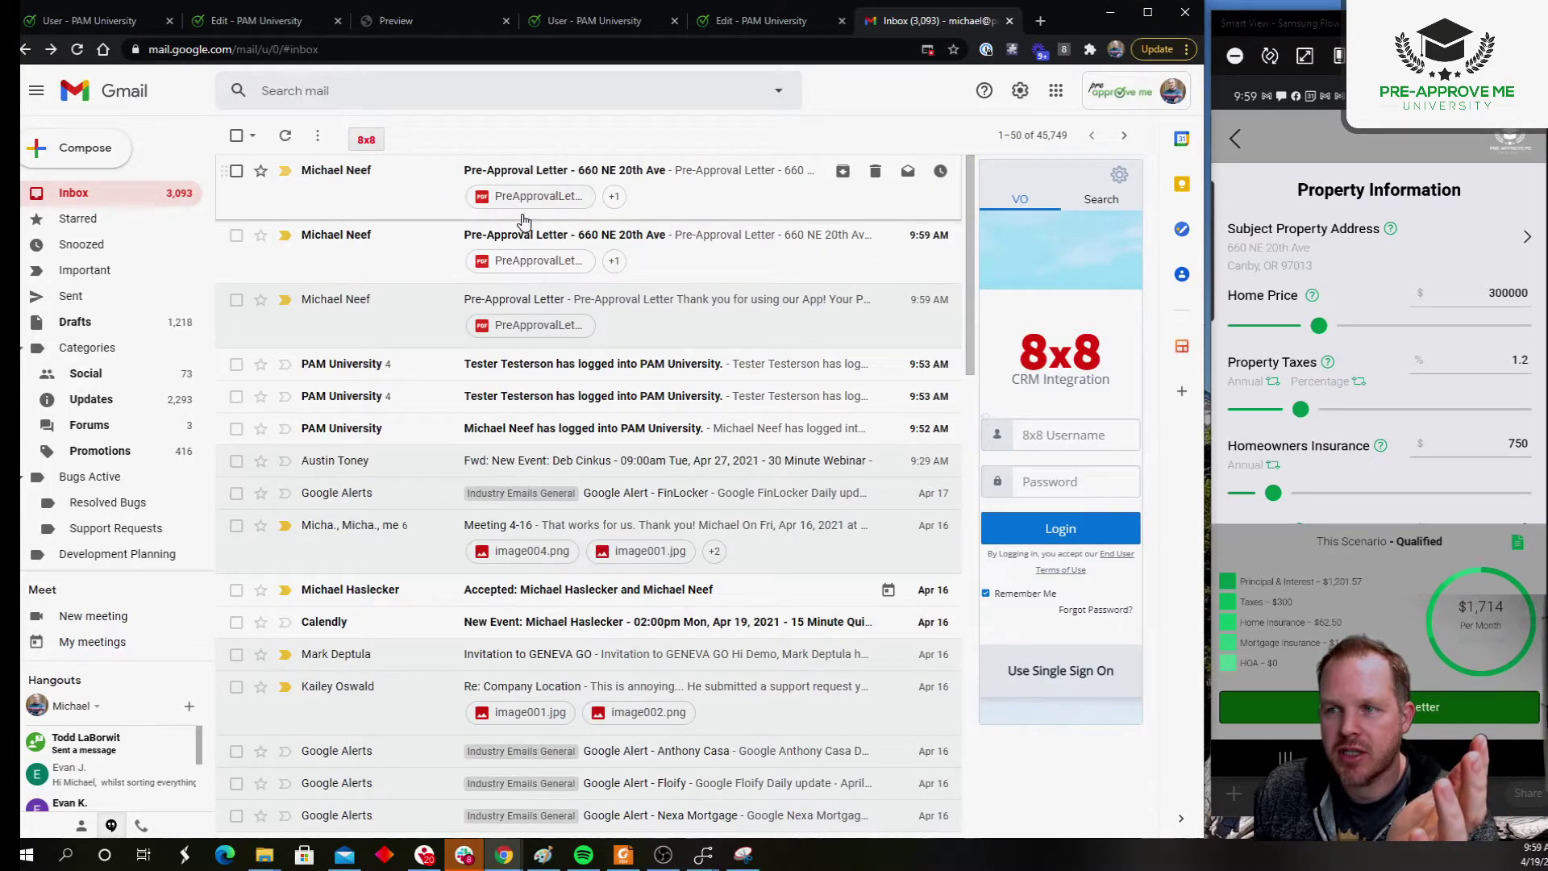
Review the two Pre-Approval Letter emails that carry the property address in their subject, comparing subject lines and recipients.
{"action": "left_click", "coordinate": [634, 238]}
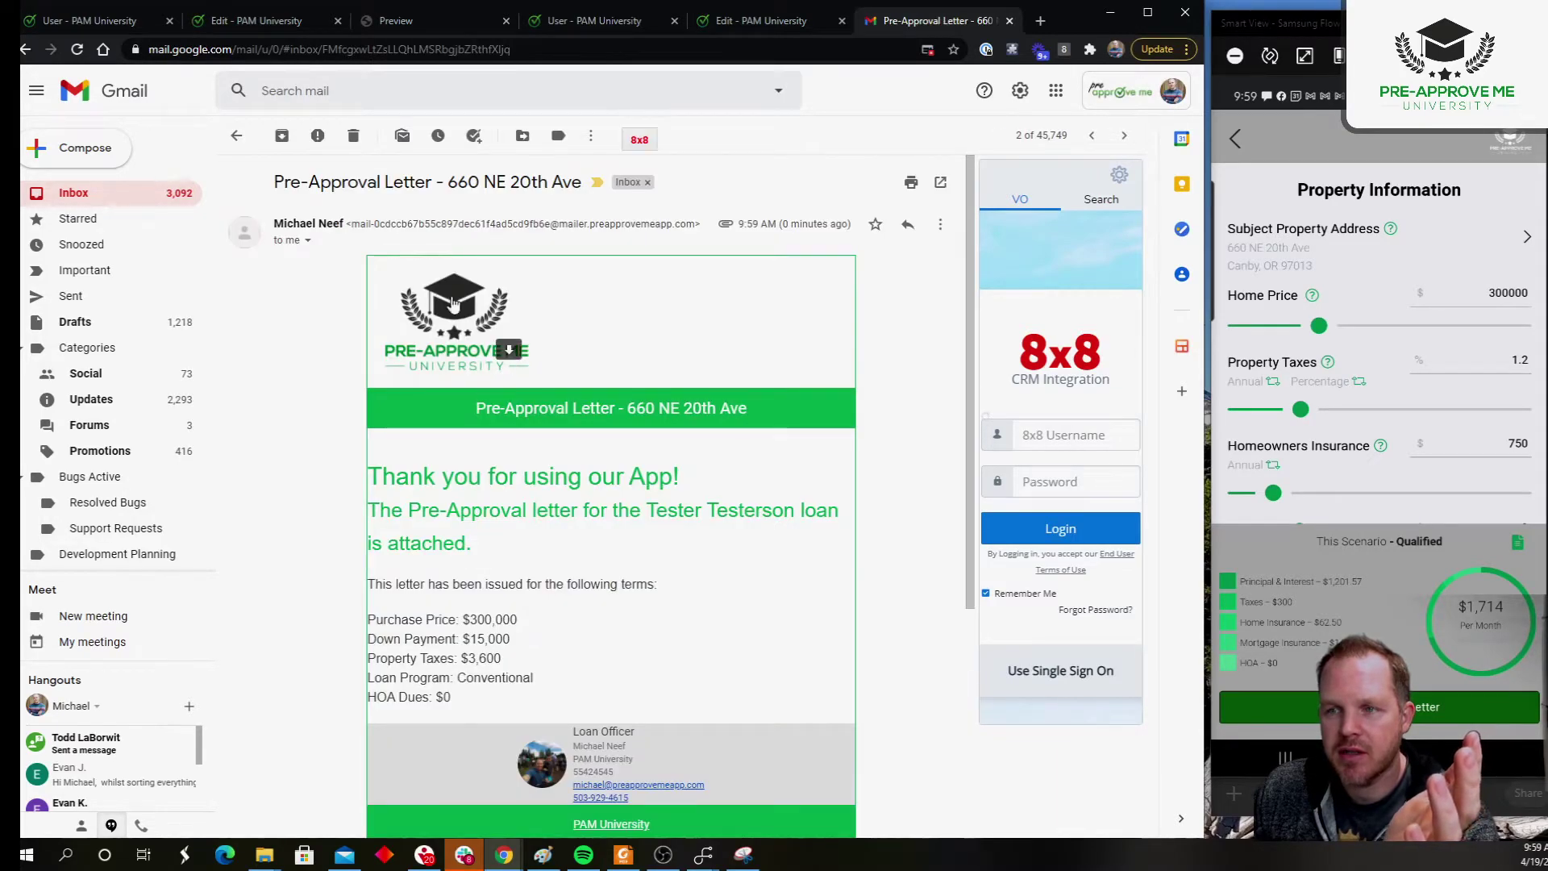
{"action": "left_click_drag", "start_coordinate": [402, 182], "coordinate": [581, 183]}
{"action": "key", "text": "alt+Left"}
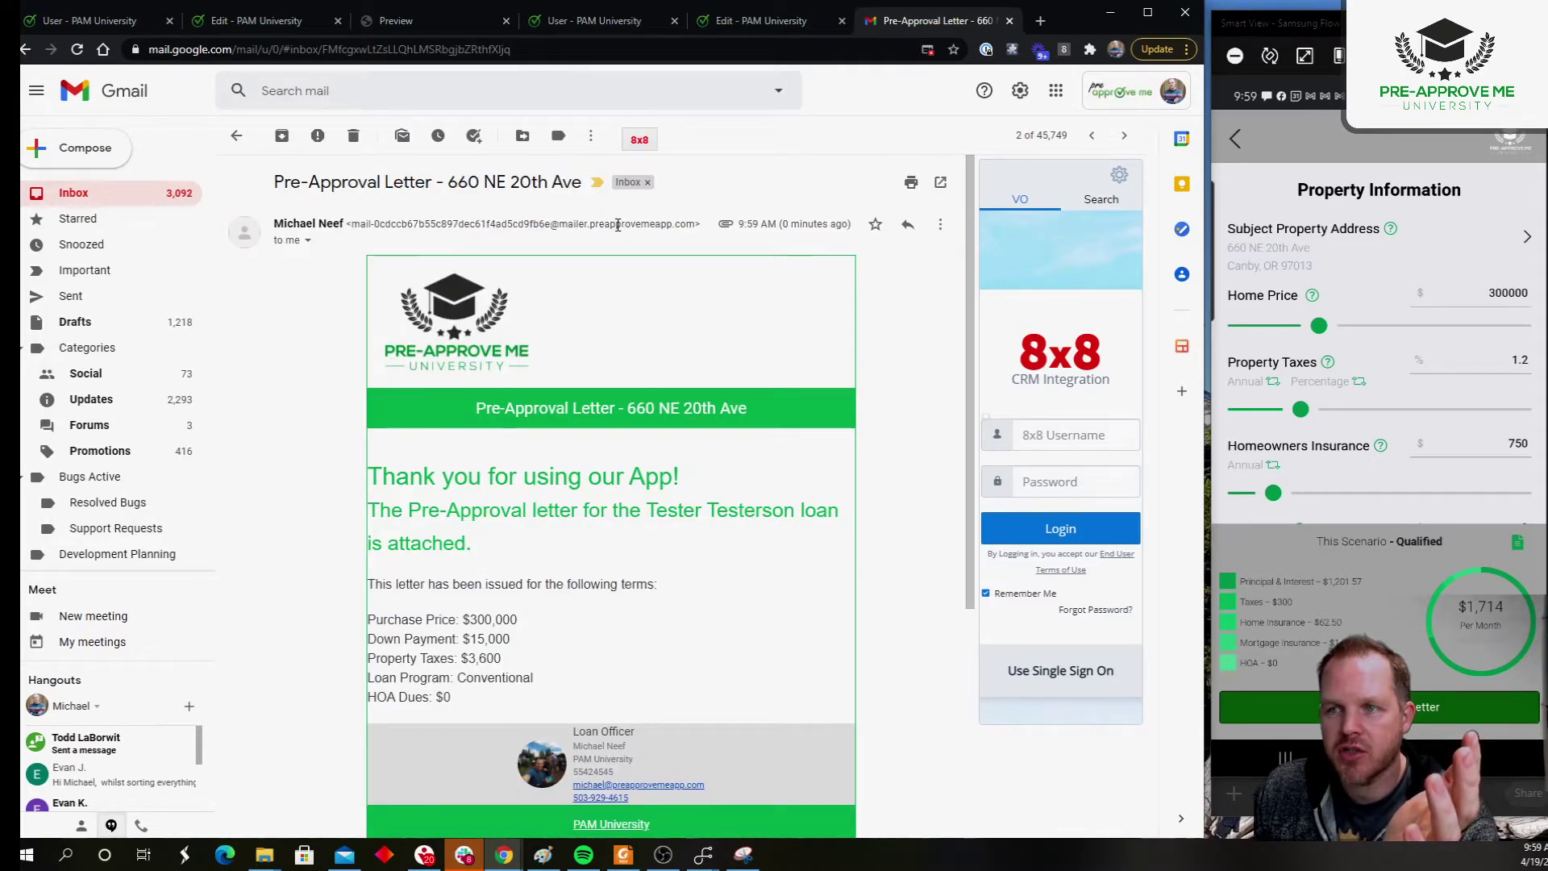
{"action": "left_click", "coordinate": [564, 168]}
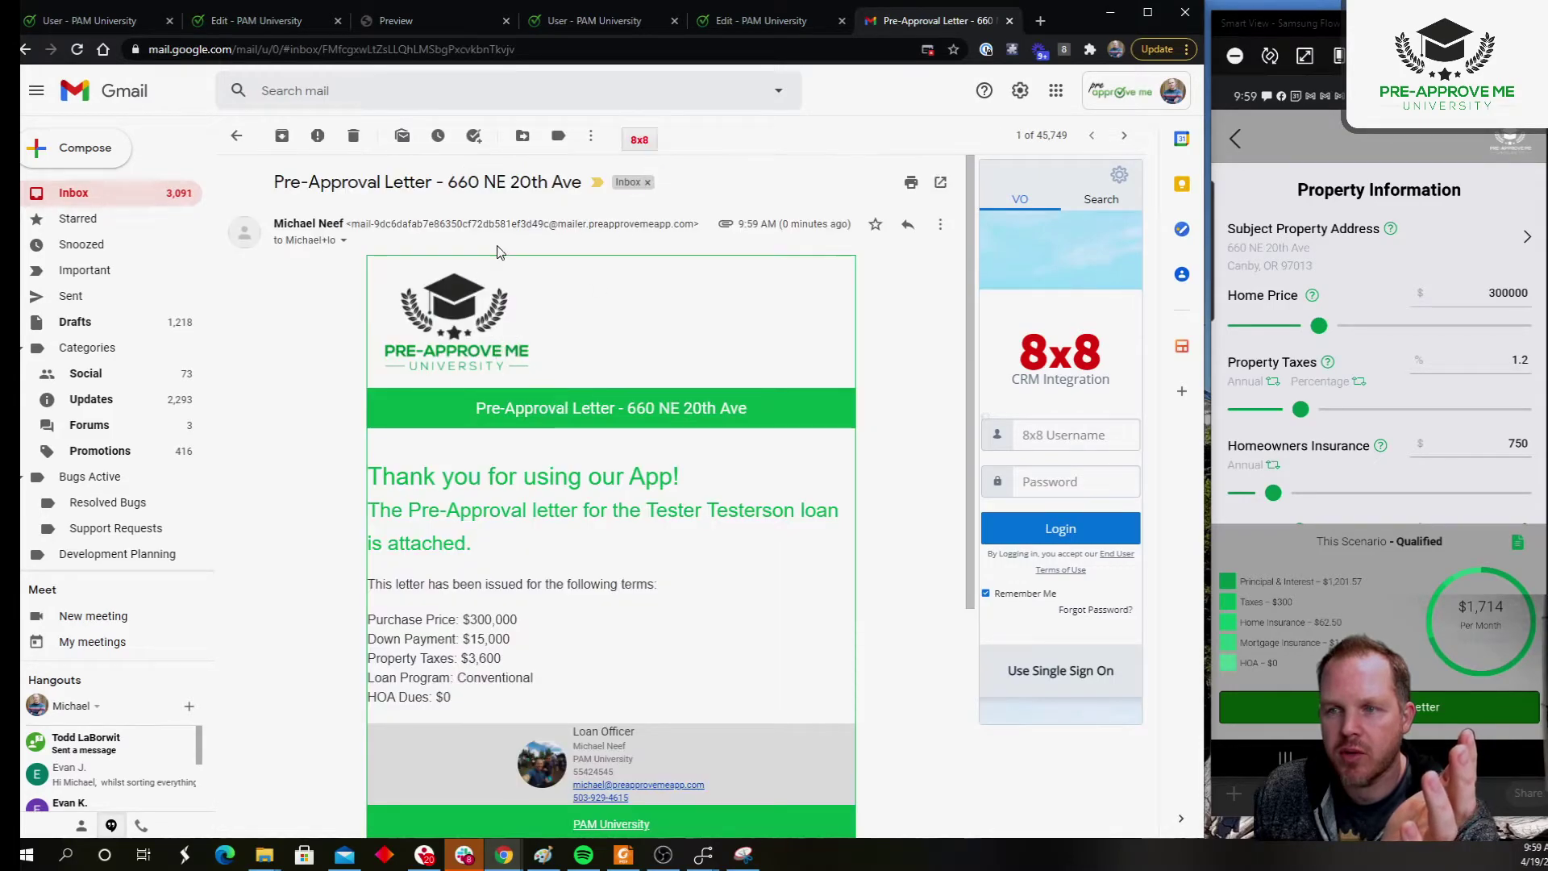
{"action": "key", "text": "alt+Left"}
Open the PDF attached to the borrower's Pre-Approval Letter email, check the property address on its "RE:" line, and close it.
{"action": "left_click", "coordinate": [637, 318]}
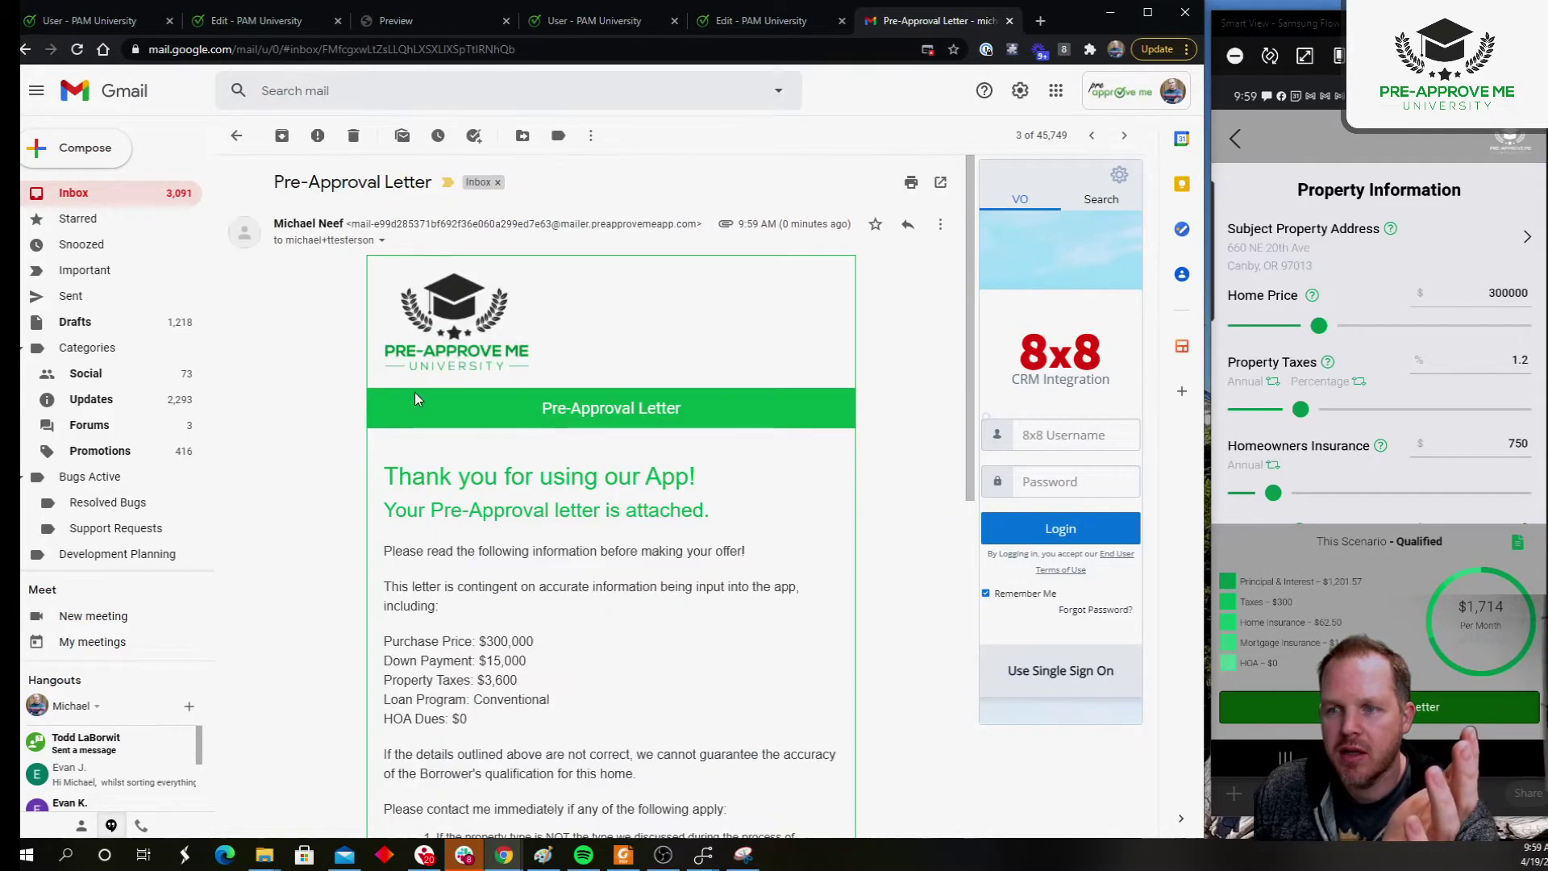
{"action": "scroll", "coordinate": [410, 395], "scroll_direction": "down", "scroll_amount": 8}
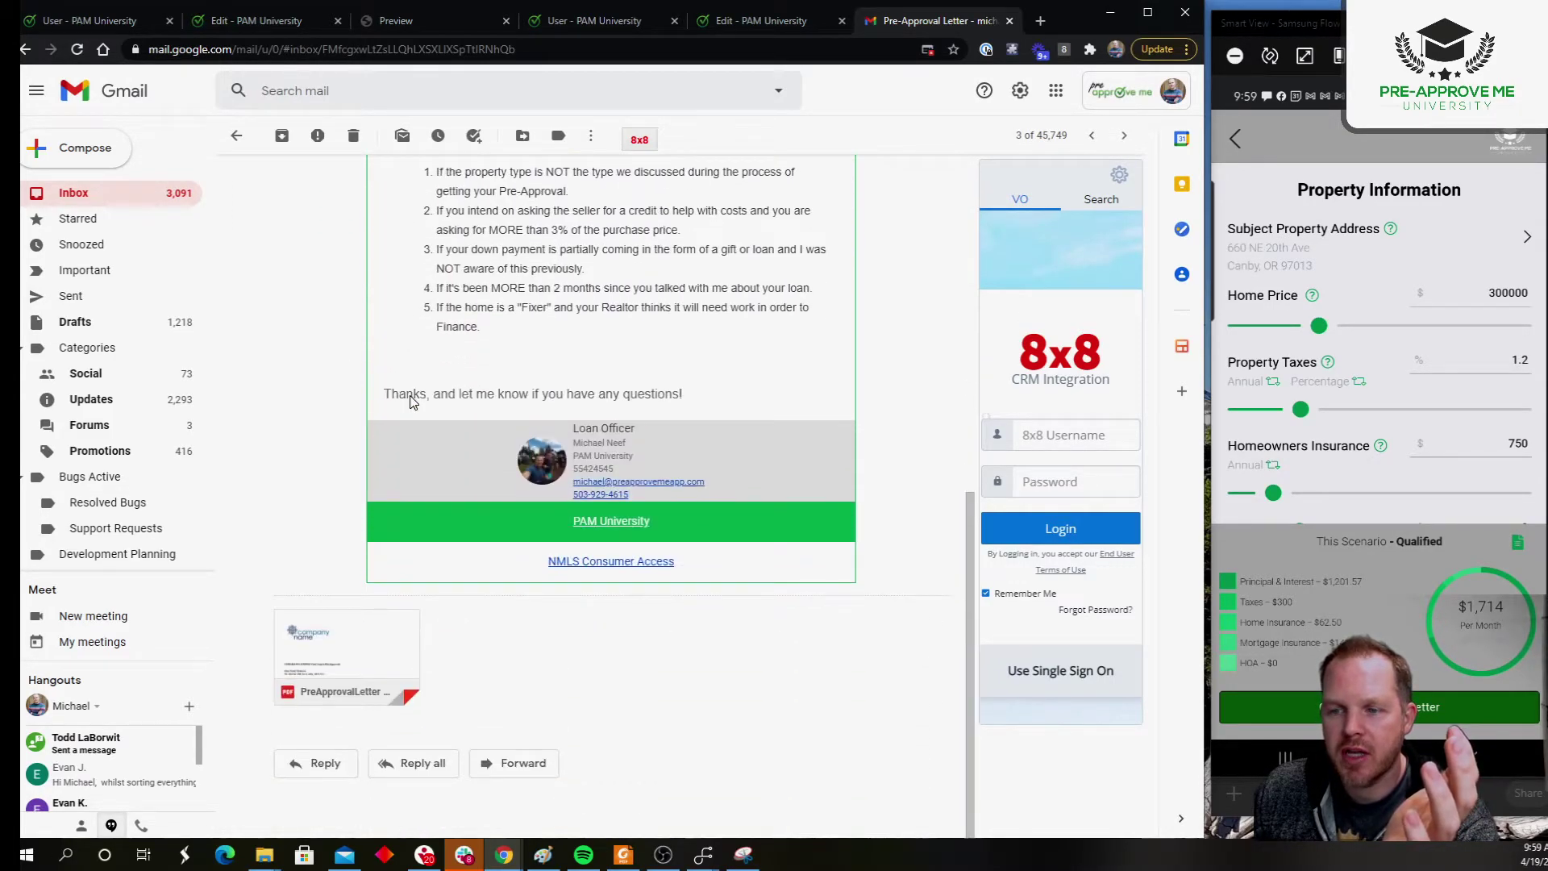
{"action": "left_click", "coordinate": [347, 653]}
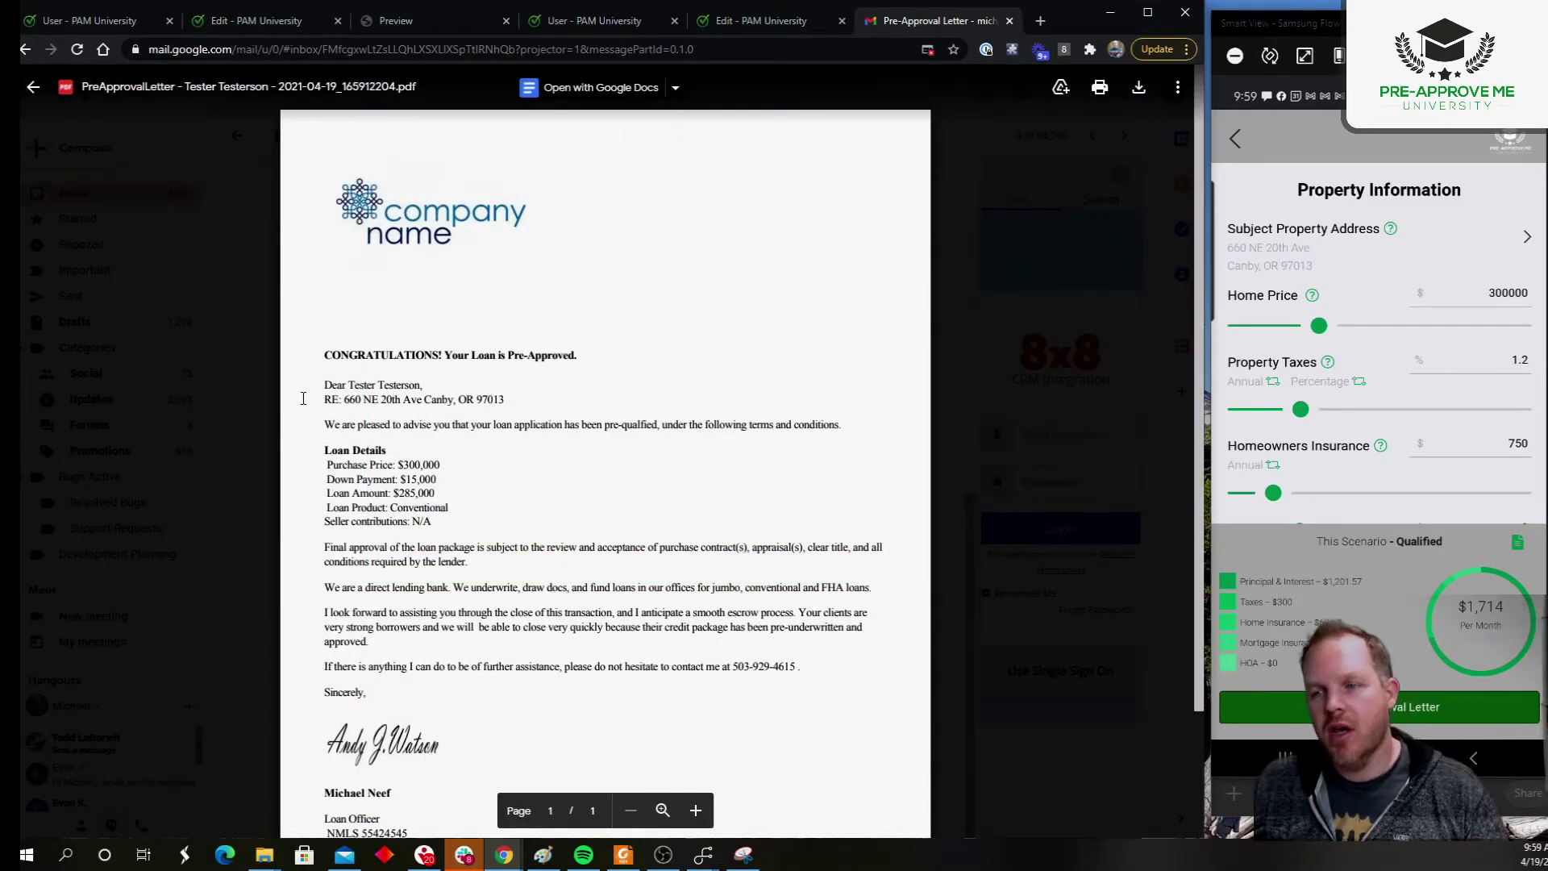
{"action": "left_click", "coordinate": [953, 171]}
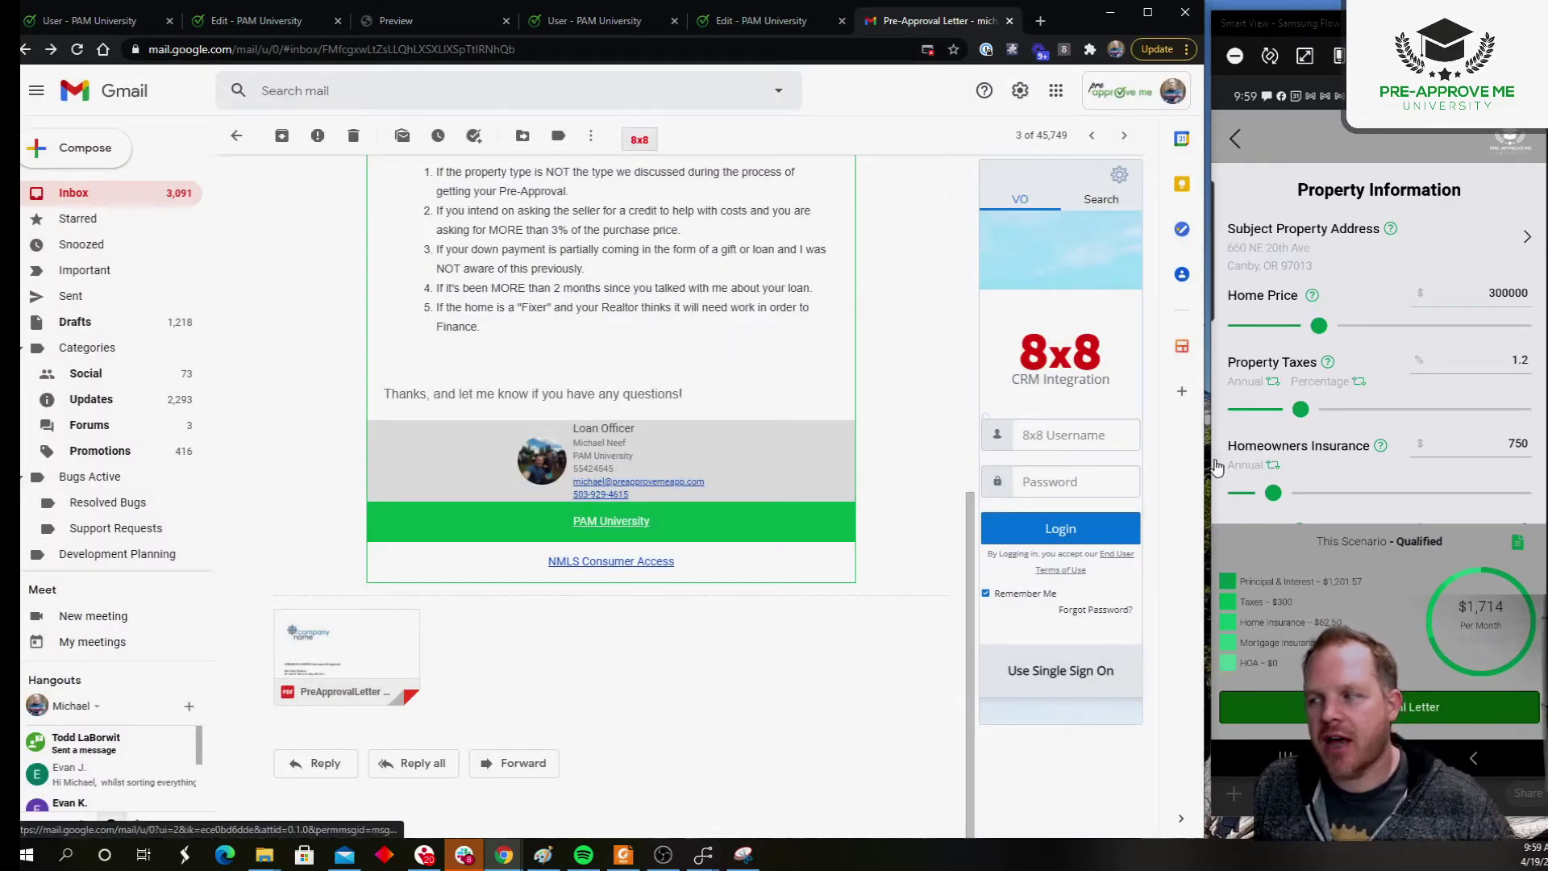
{"action": "left_click", "coordinate": [1308, 456]}
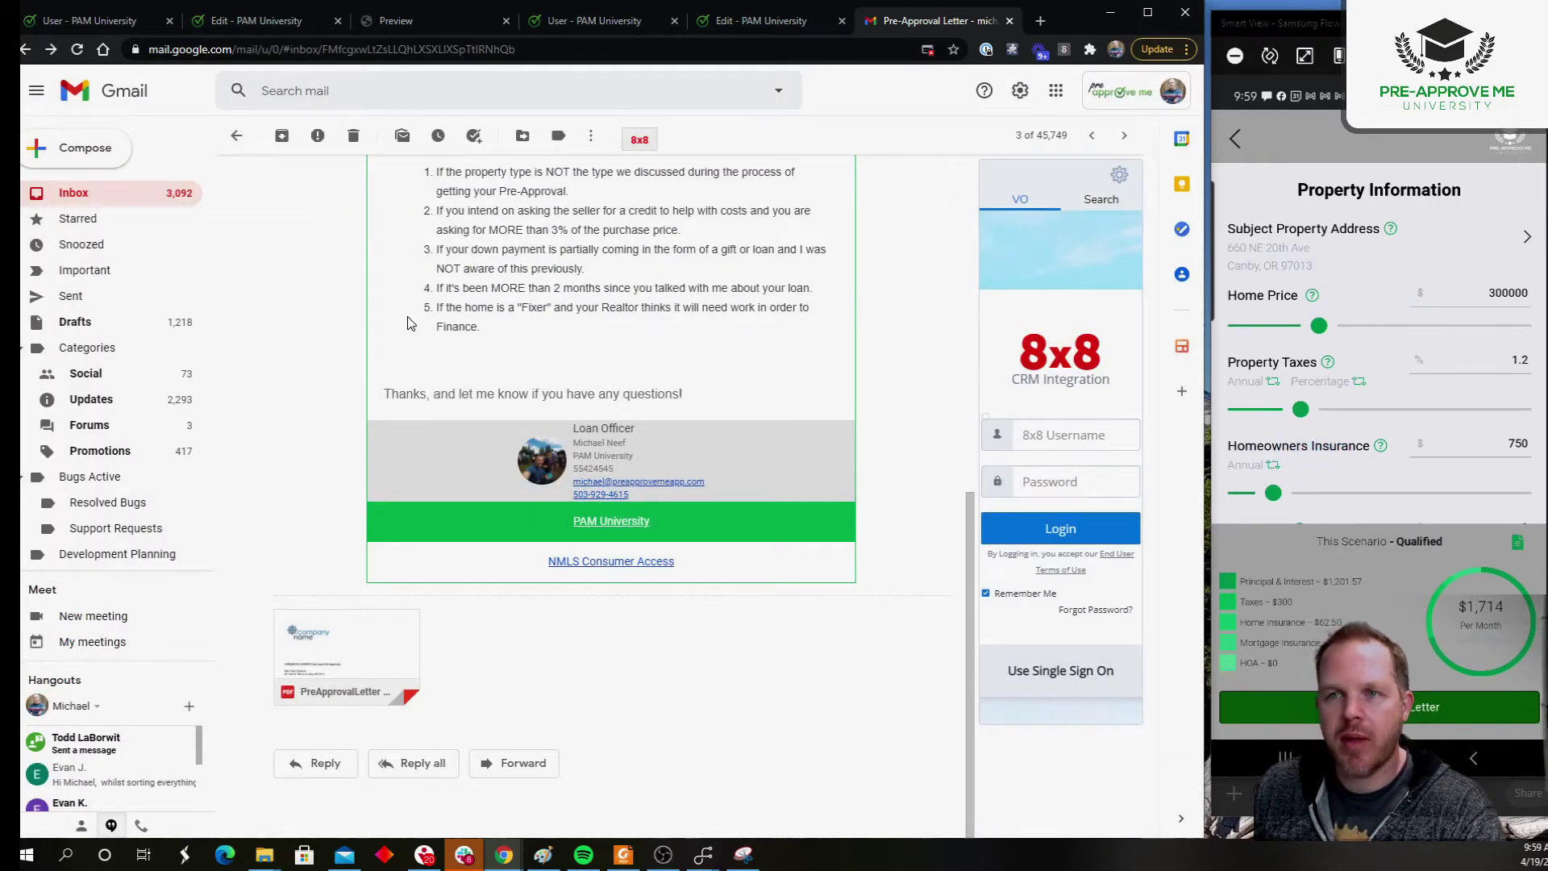
Return to PAM University and compare the company's default letter template with the loan-specific one, checking the Subject Property Address text.
{"action": "left_click", "coordinate": [254, 21]}
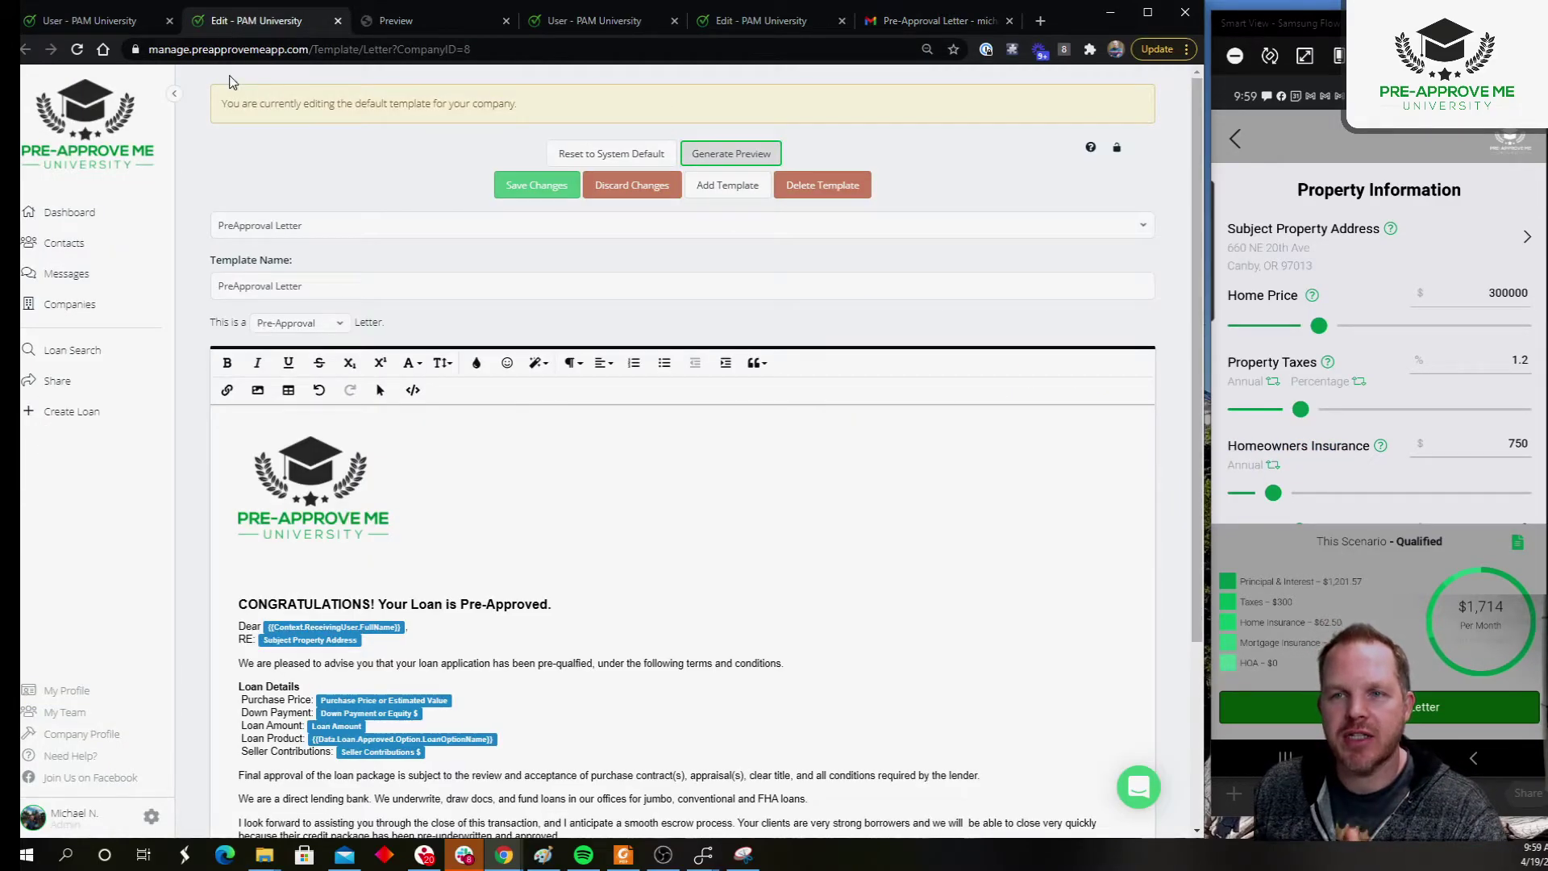
{"action": "left_click", "coordinate": [105, 21]}
{"action": "left_click", "coordinate": [602, 22]}
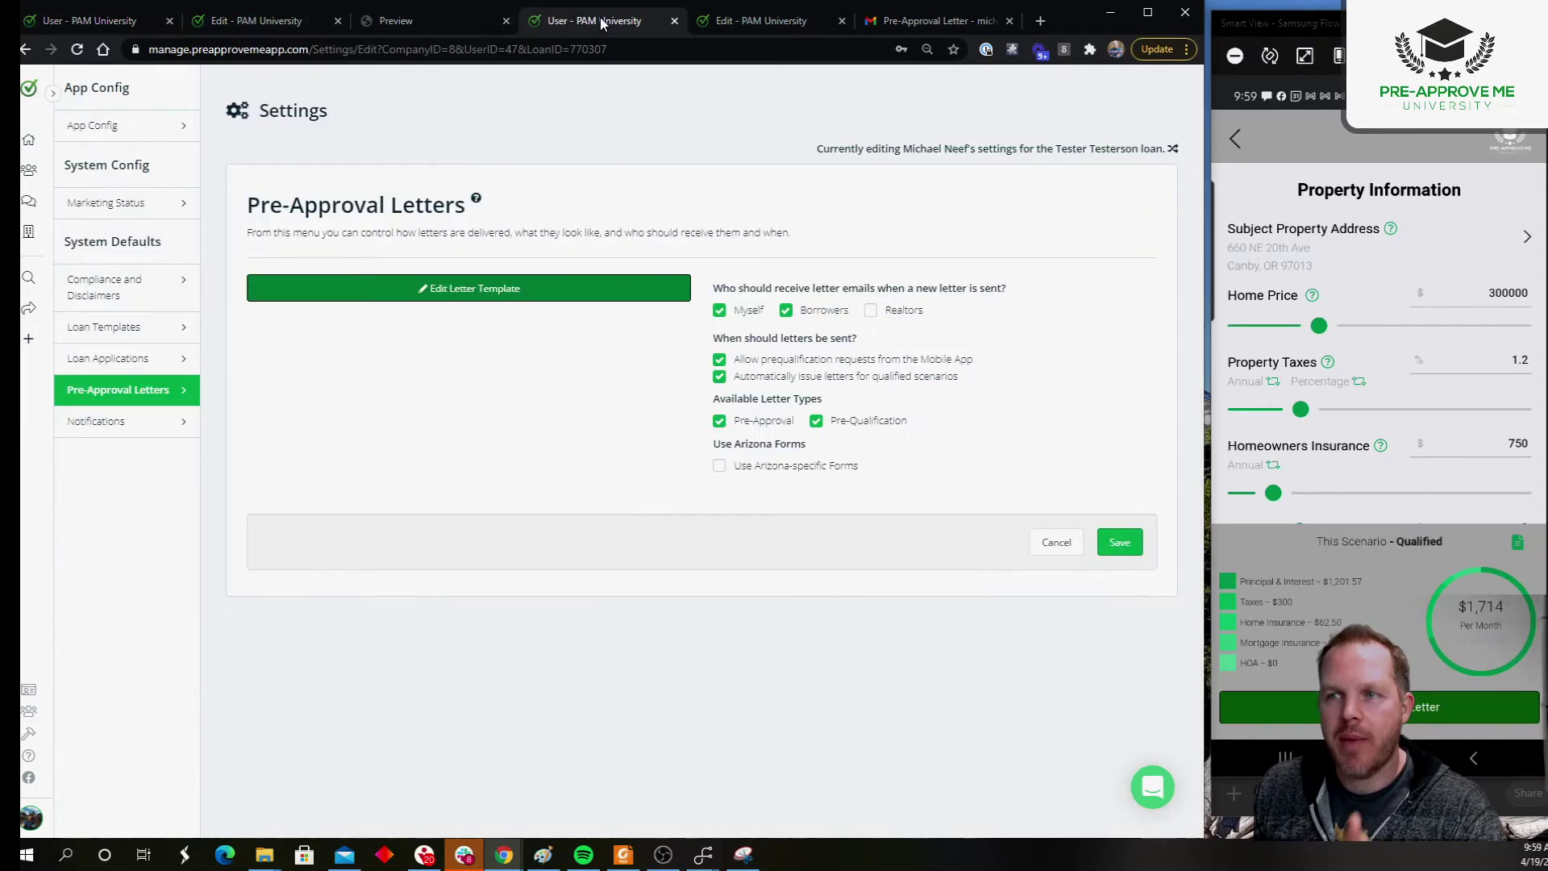
{"action": "left_click", "coordinate": [727, 22]}
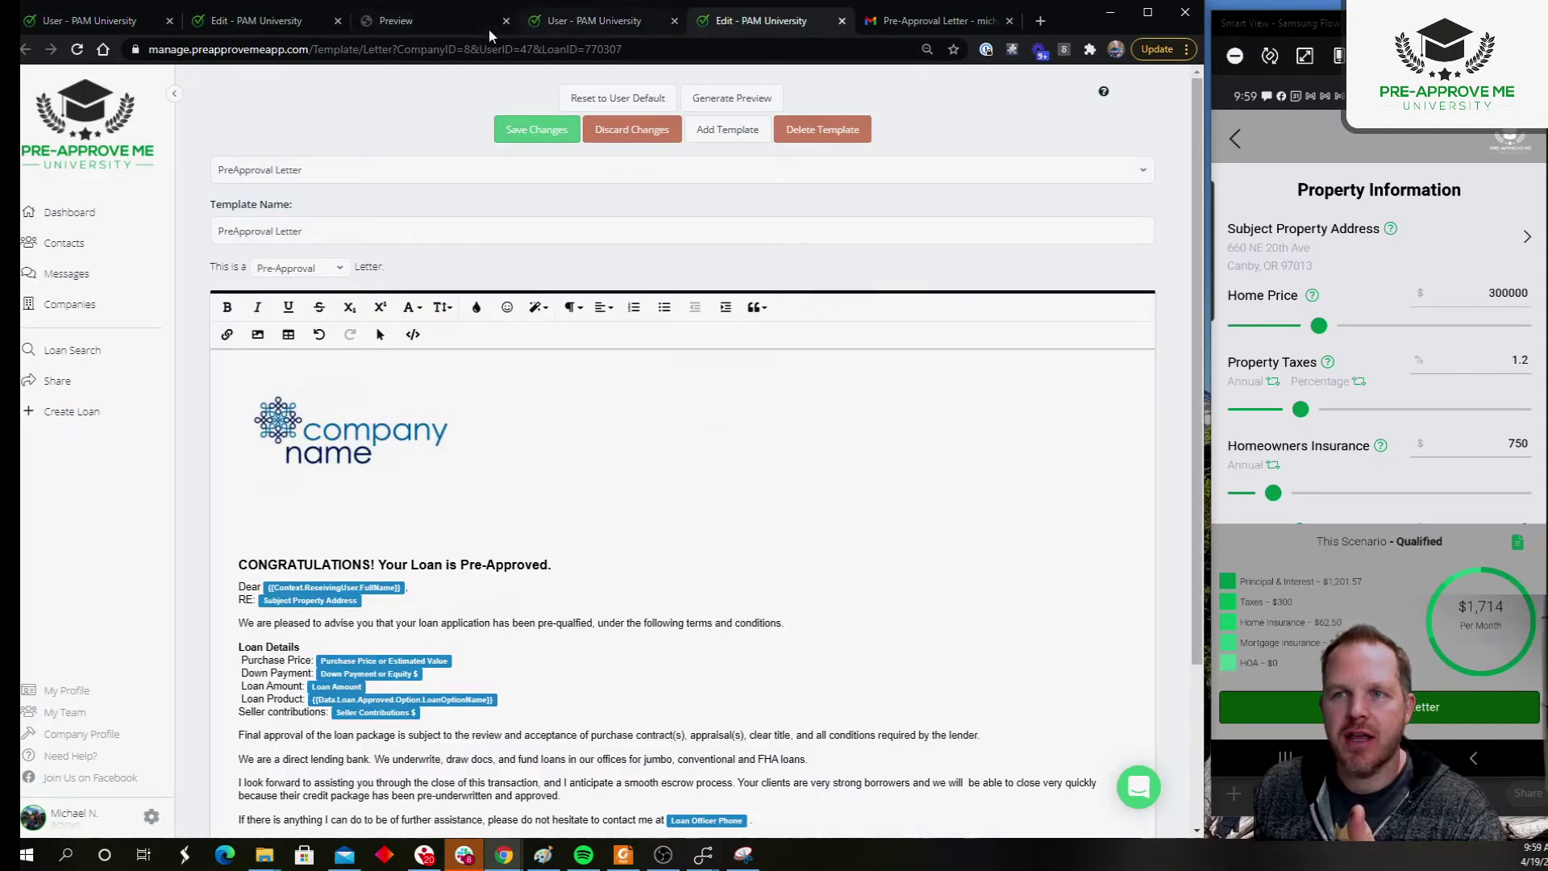
{"action": "left_click", "coordinate": [254, 21]}
{"action": "left_click", "coordinate": [234, 223]}
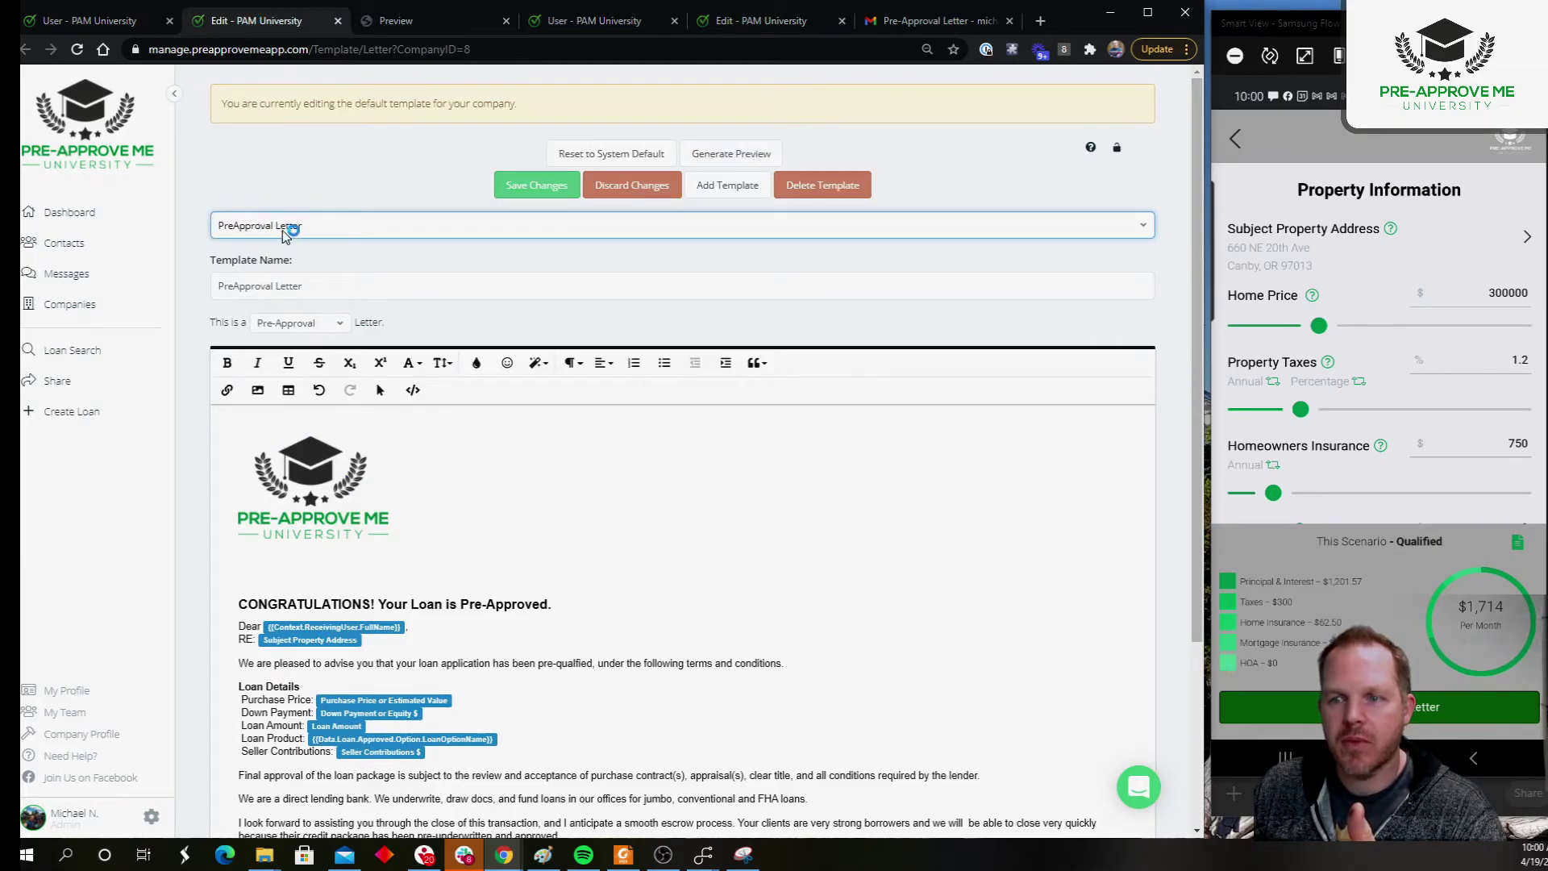
Open the test borrower's loan from the dashboard and check the subject property address beneath the loan number.
{"action": "left_click", "coordinate": [97, 214]}
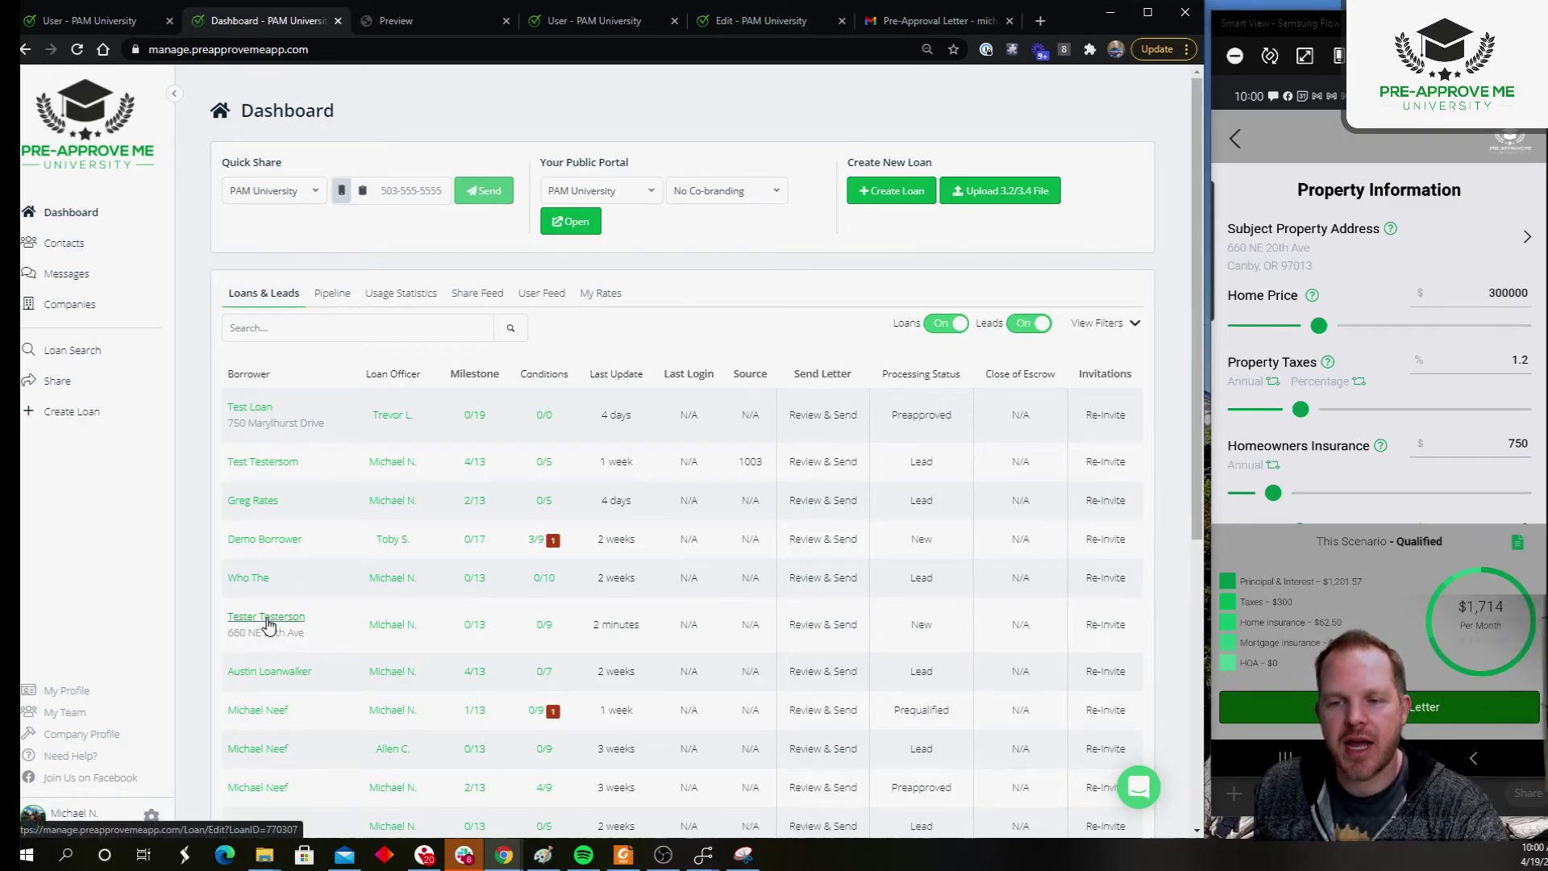
{"action": "left_click", "coordinate": [271, 623]}
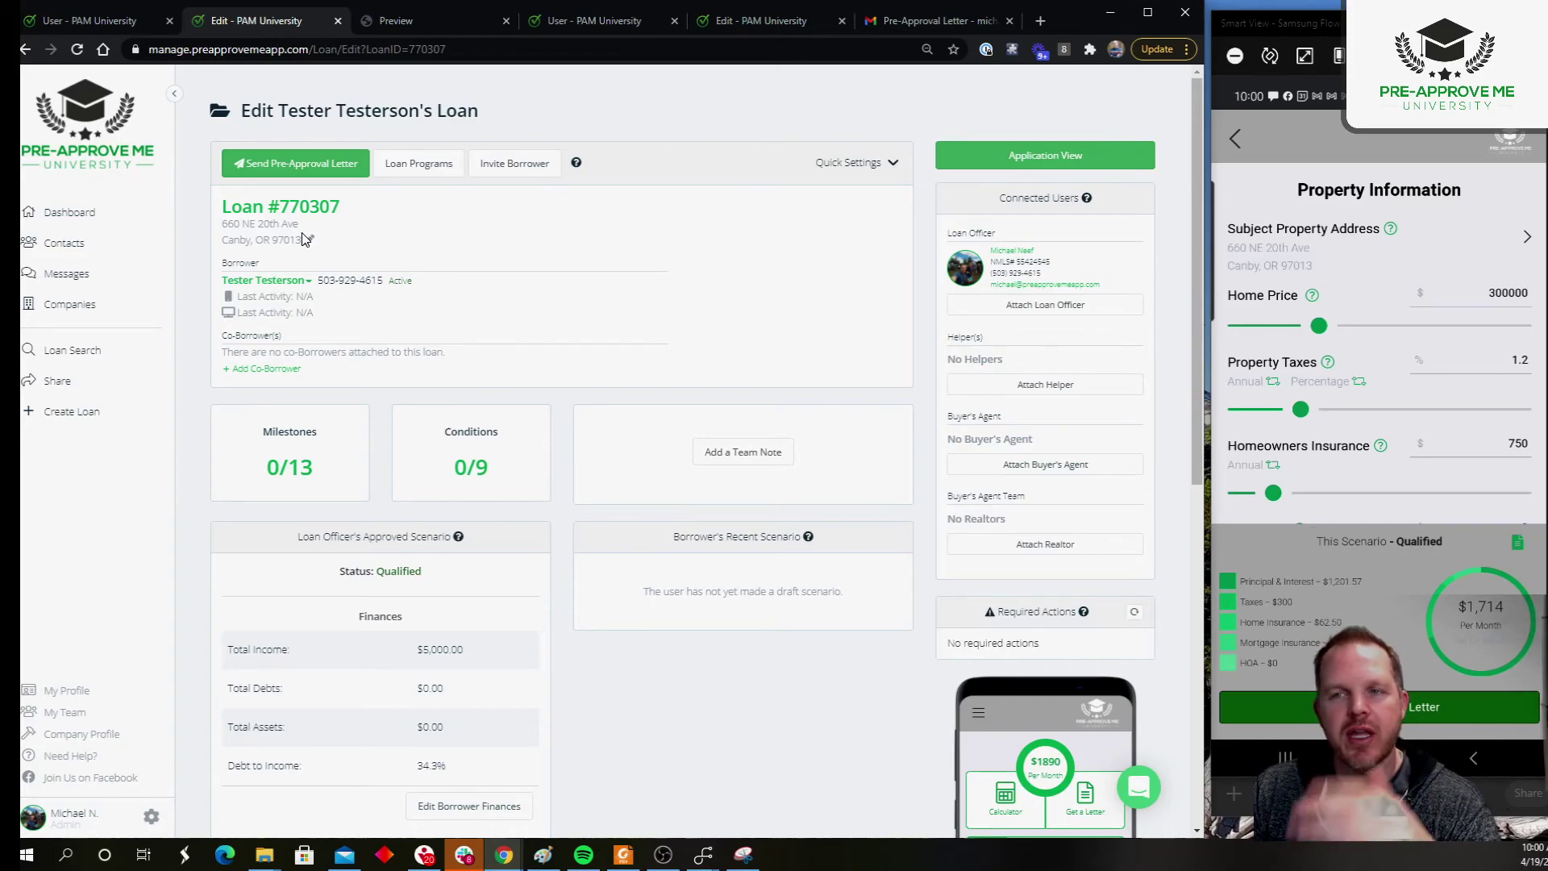
{"action": "left_click_drag", "start_coordinate": [305, 238], "coordinate": [219, 226]}
{"action": "left_click", "coordinate": [285, 216]}
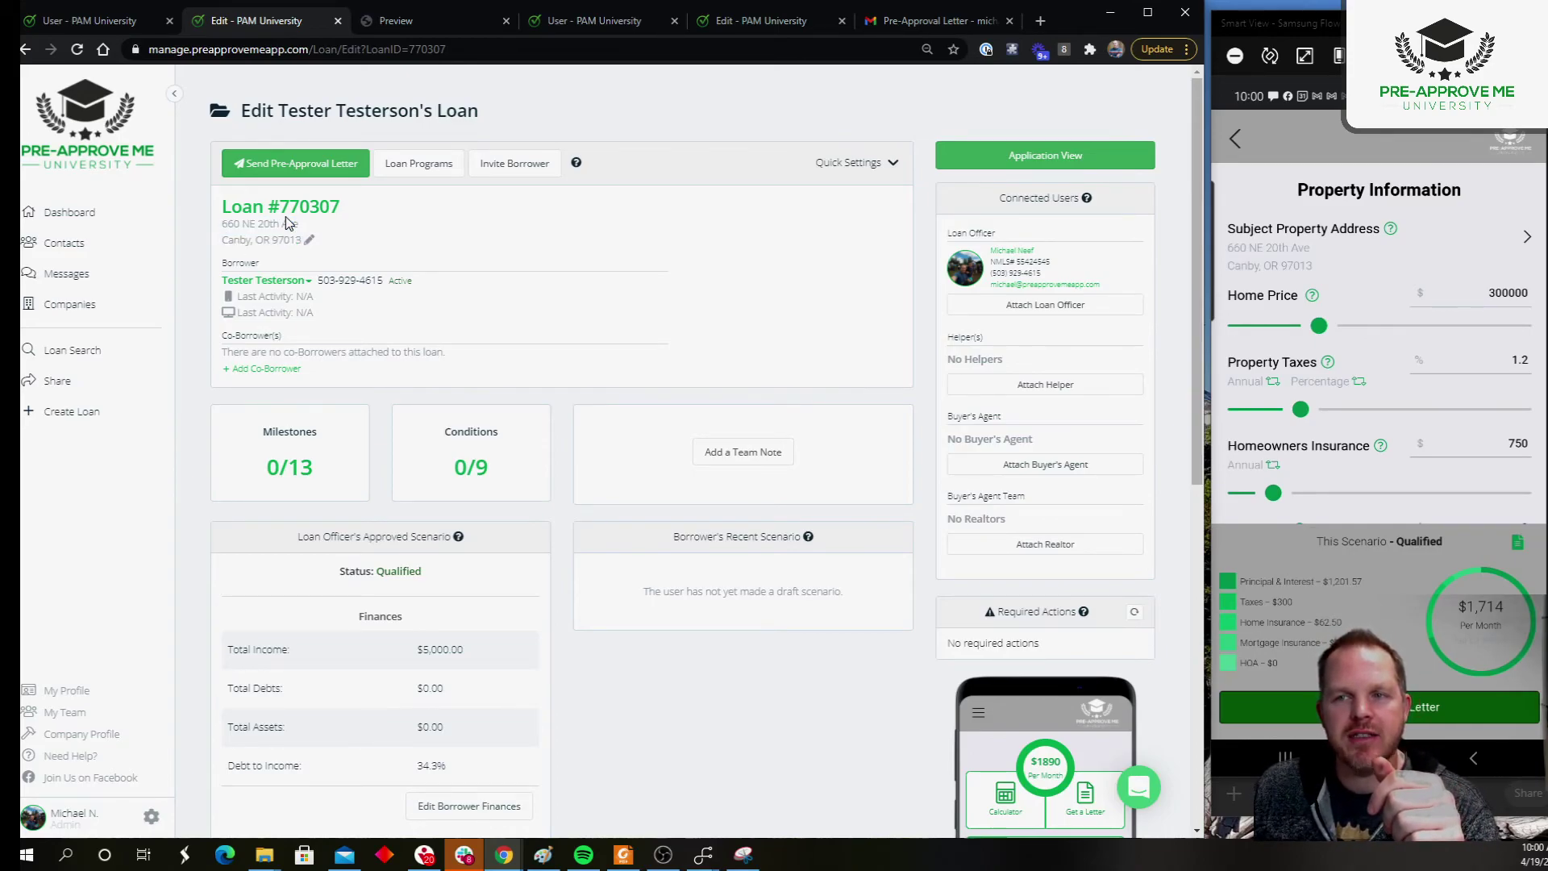
Preview the loan's pre-approval letter, check the address on the "RE:" line, and close the preview without sending.
{"action": "left_click", "coordinate": [309, 164]}
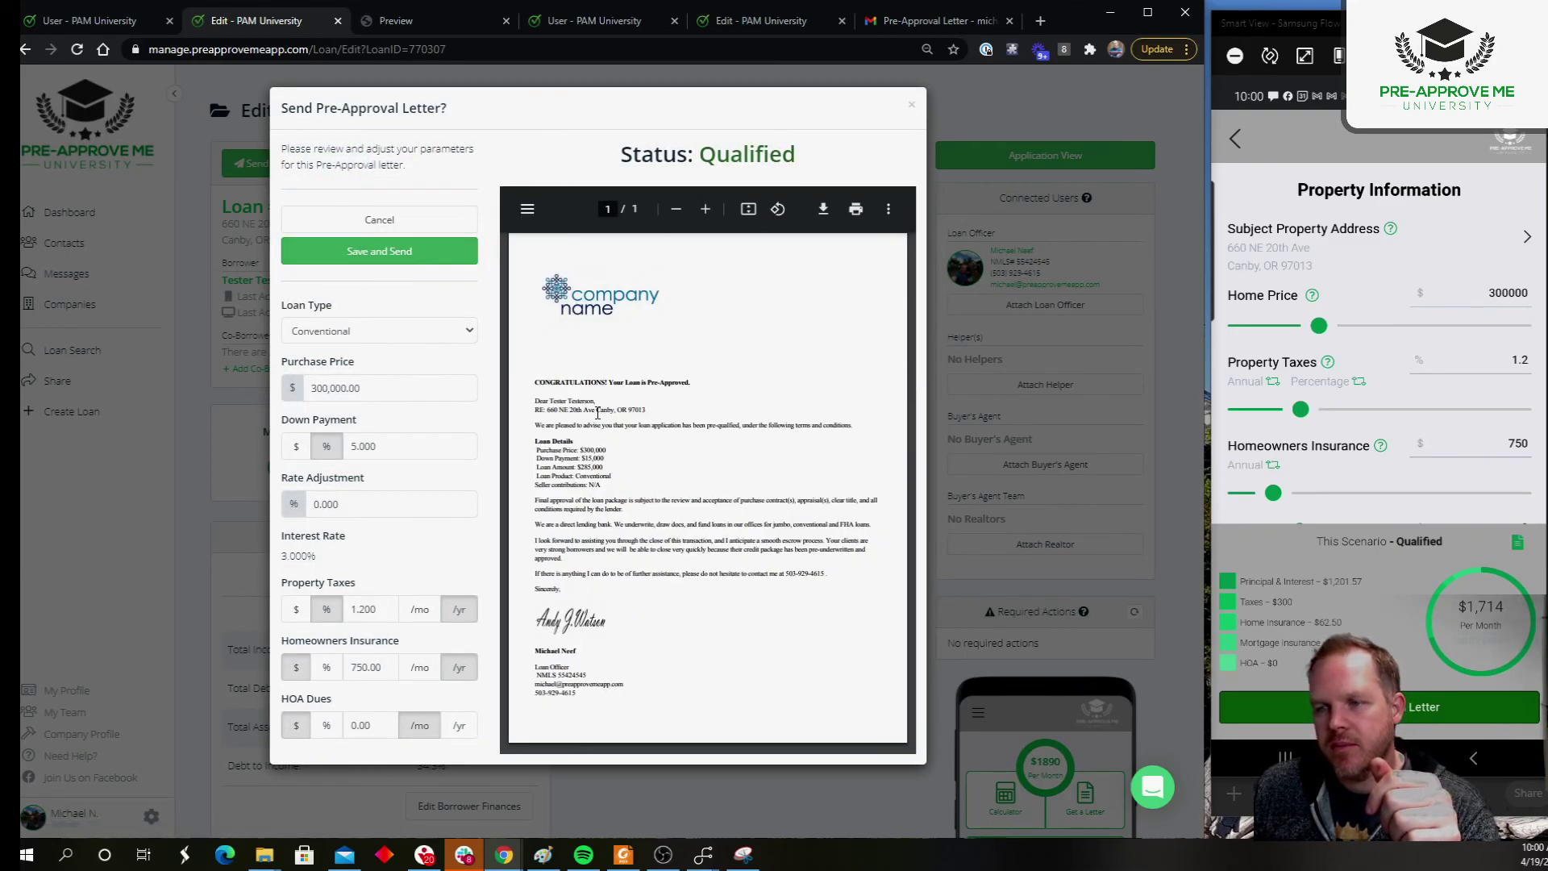
{"action": "left_click_drag", "start_coordinate": [548, 410], "coordinate": [646, 410]}
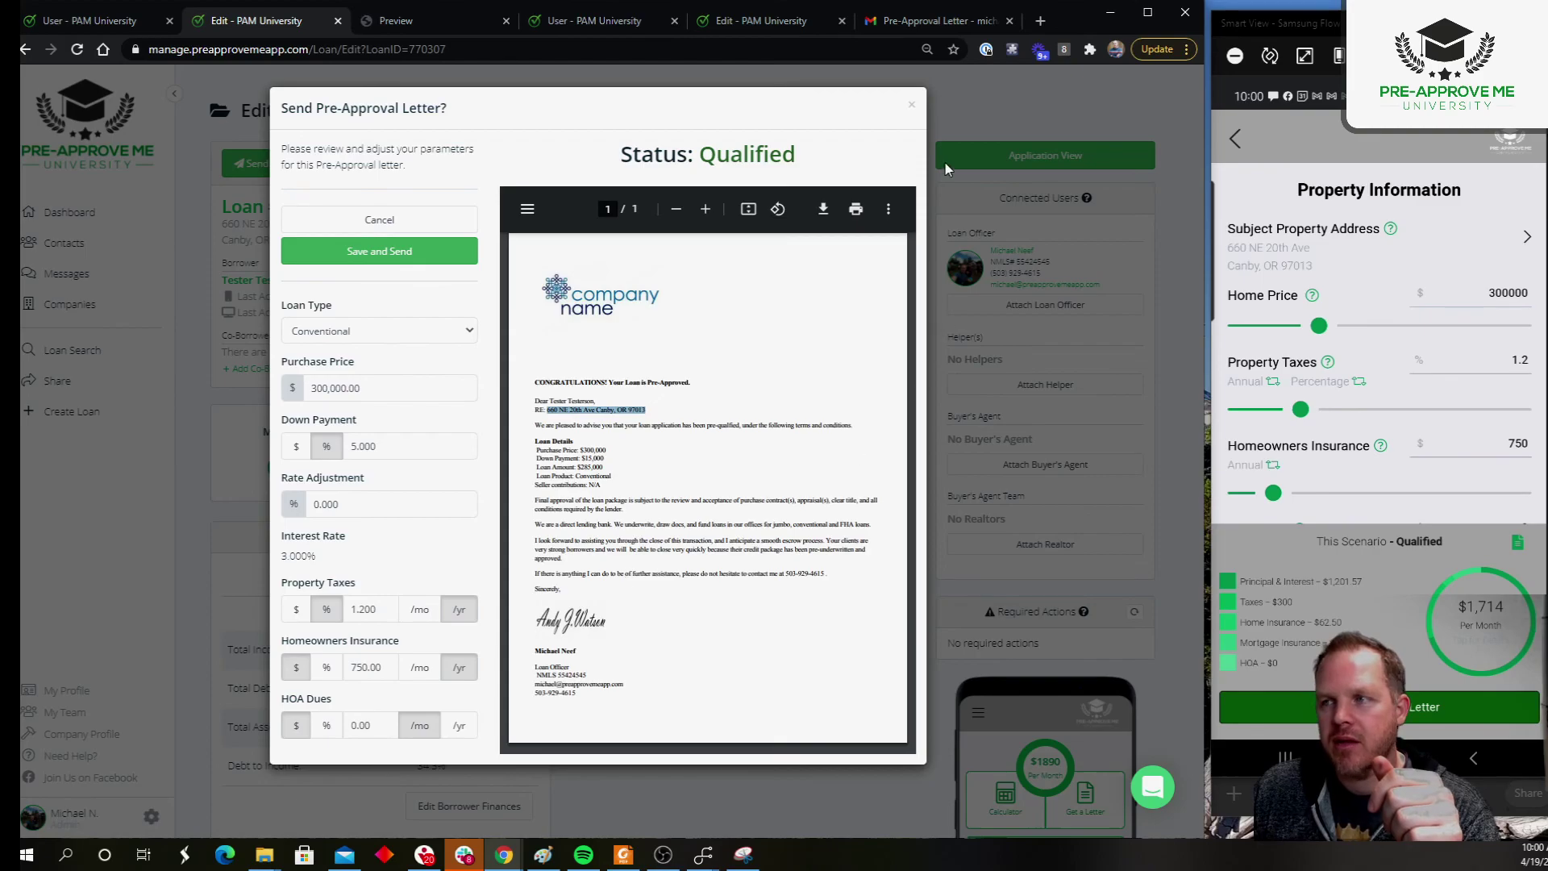
{"action": "left_click", "coordinate": [911, 109]}
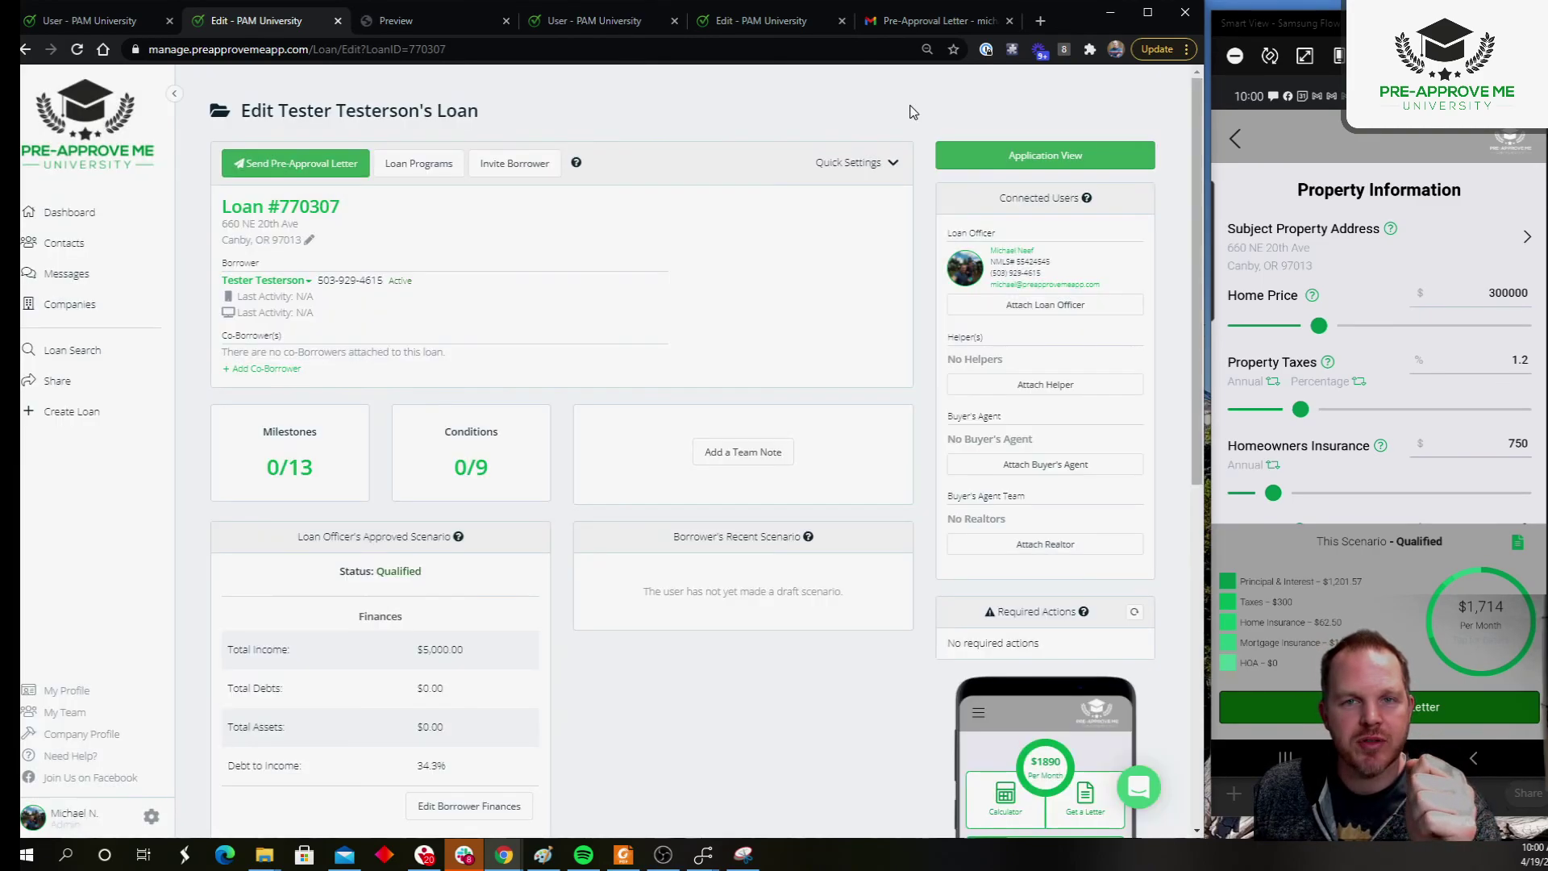